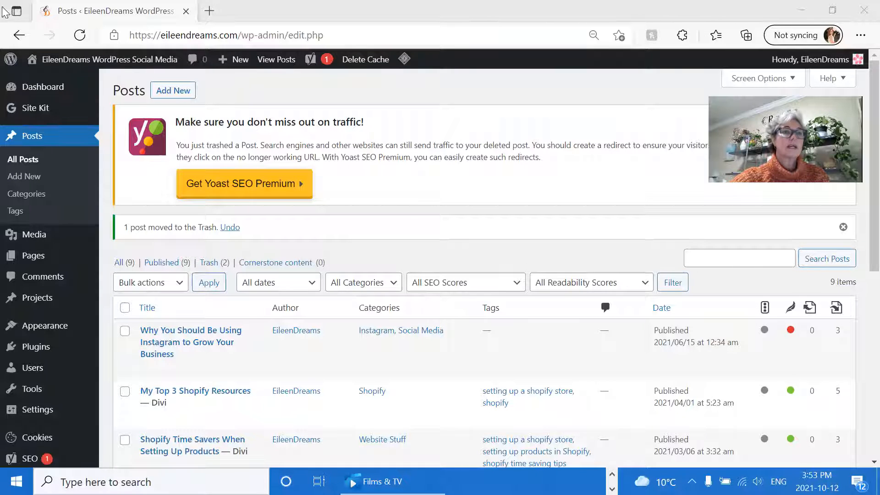
# Step: Visit the site's front page and go from there to the WordPress admin dashboard
pyautogui.moveTo(66, 66)
pyautogui.click(49, 86)
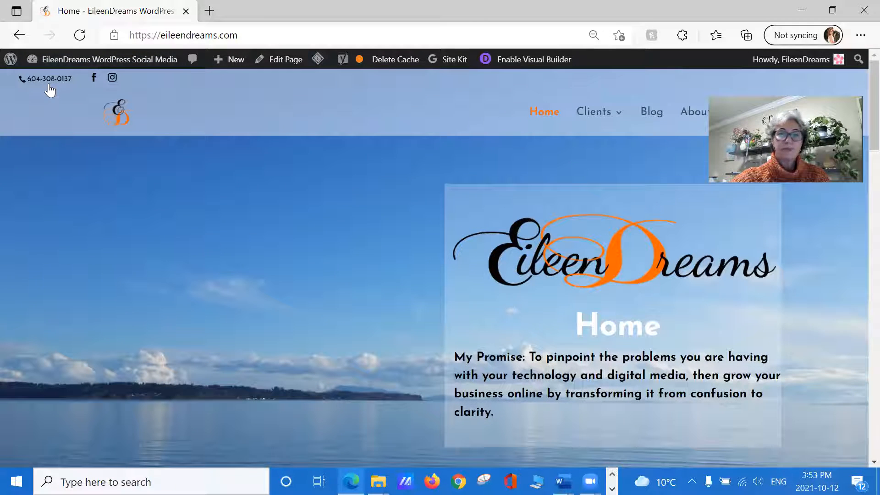
pyautogui.moveTo(48, 62)
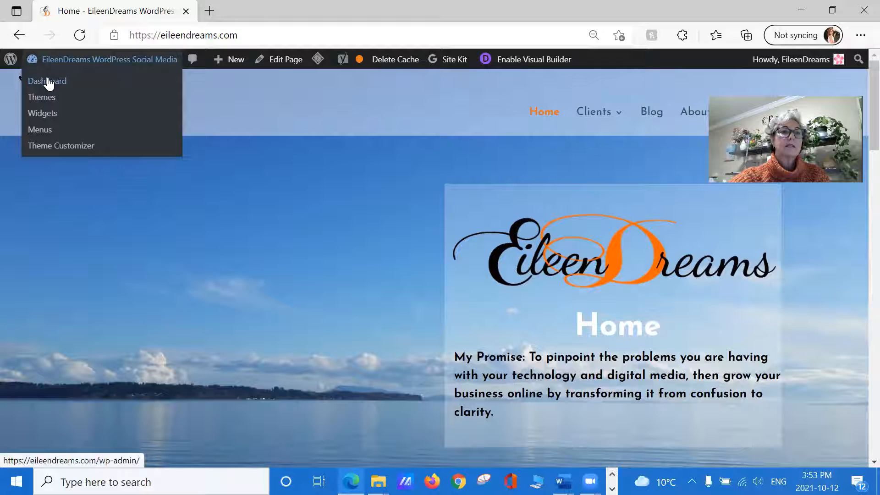
pyautogui.click(48, 81)
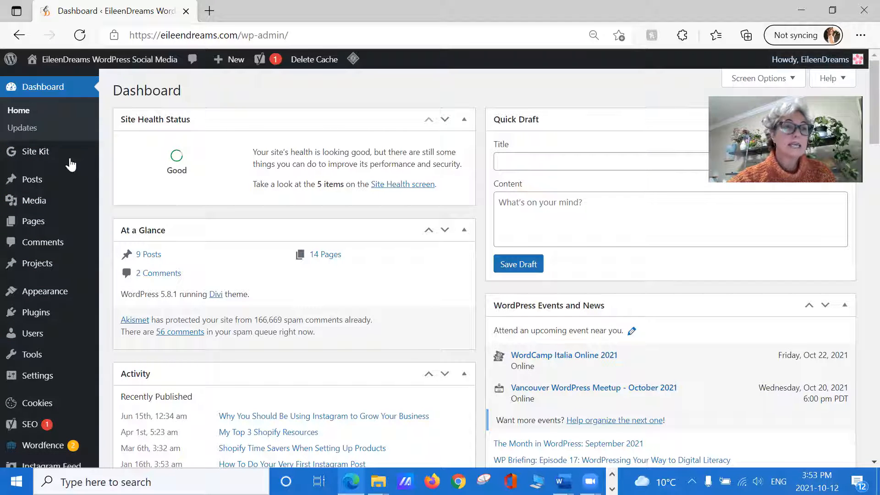
# Step: Open the list of all posts and add a new post that uses the Divi Builder
pyautogui.moveTo(38, 183)
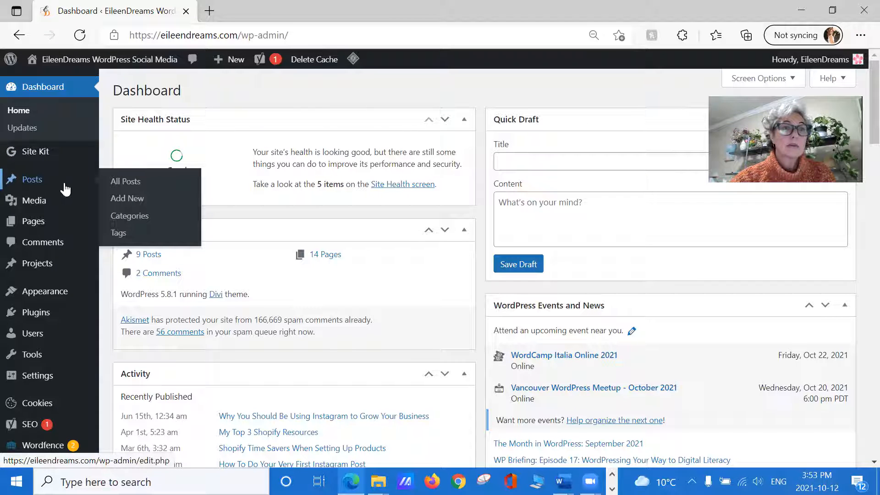
pyautogui.click(136, 186)
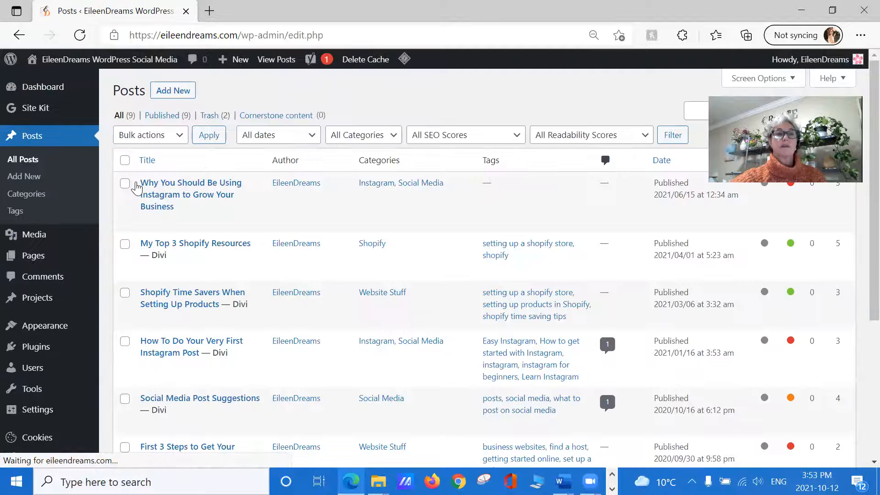
pyautogui.scroll(-5, 215, 197)
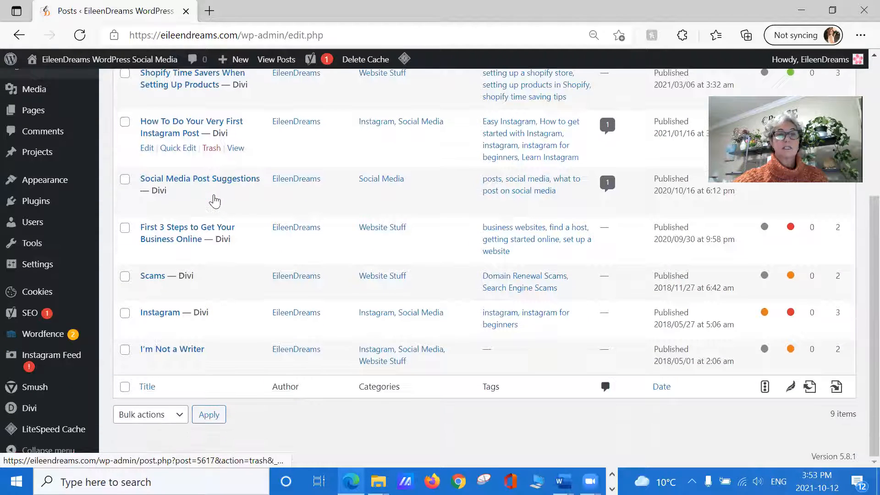
pyautogui.scroll(5, 215, 201)
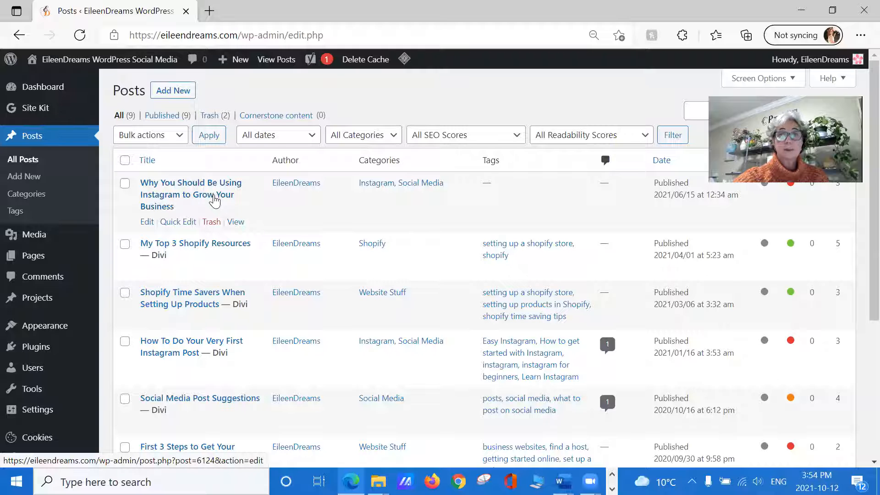
pyautogui.click(161, 92)
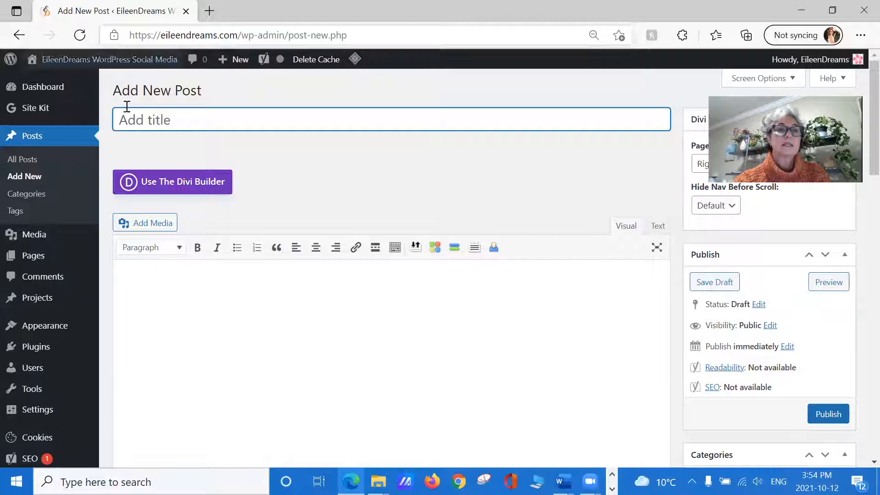
pyautogui.click(198, 186)
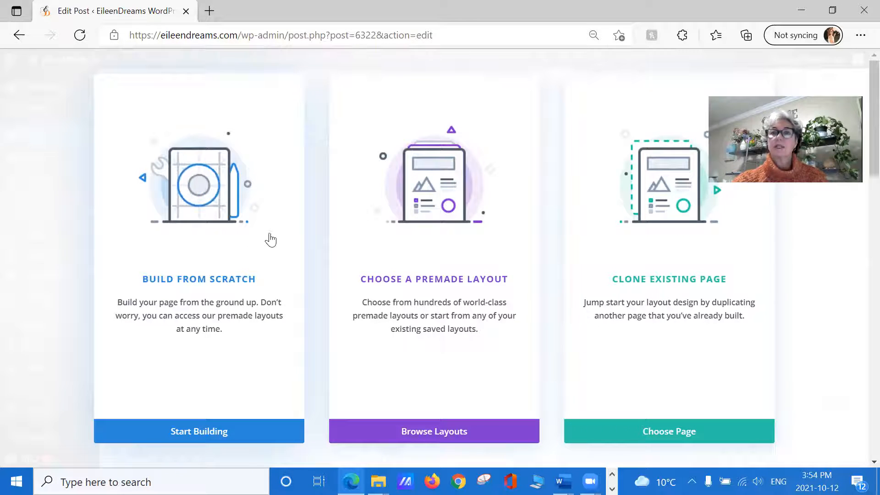
# Step: Clone the existing post "First 3 Steps to Get Your Business Online" as the new post's layout
pyautogui.click(679, 431)
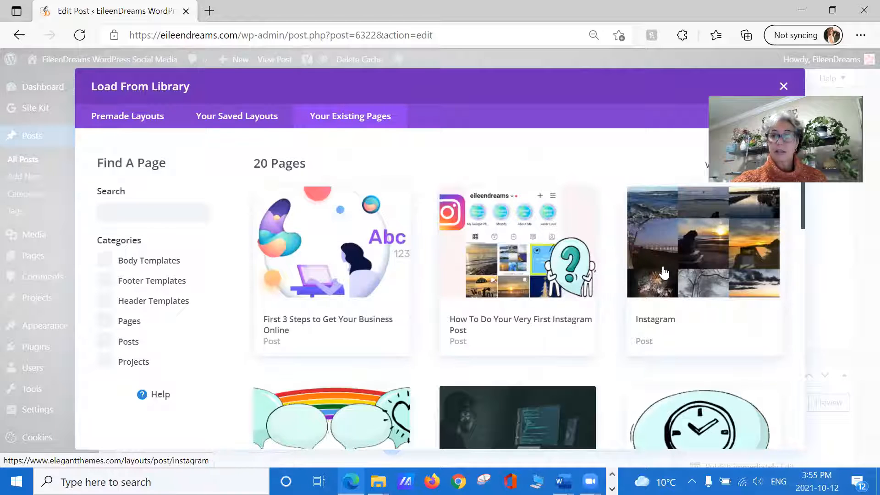
pyautogui.scroll(-2, 663, 273)
pyautogui.scroll(-2, 664, 272)
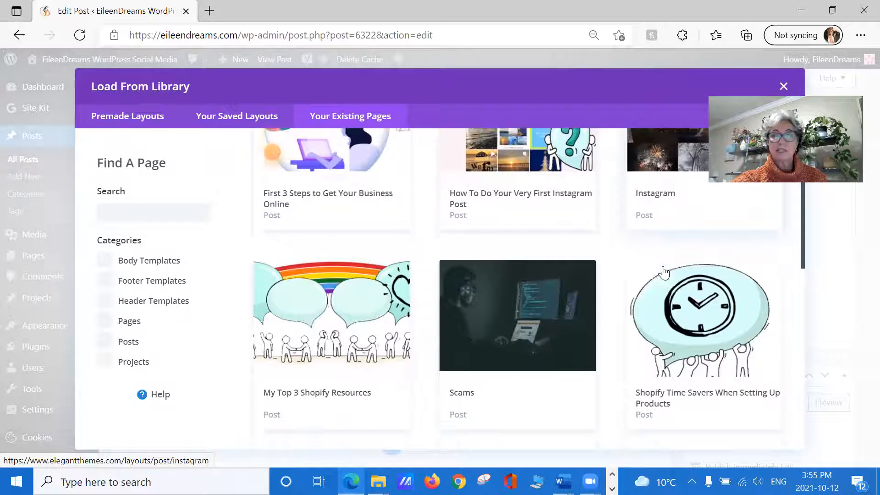
pyautogui.scroll(-2, 664, 273)
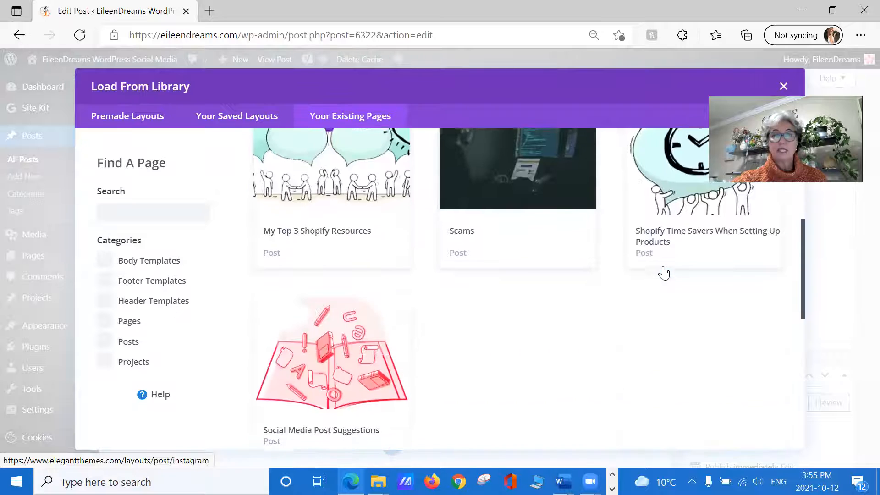
pyautogui.scroll(-2, 663, 268)
pyautogui.scroll(-1, 664, 266)
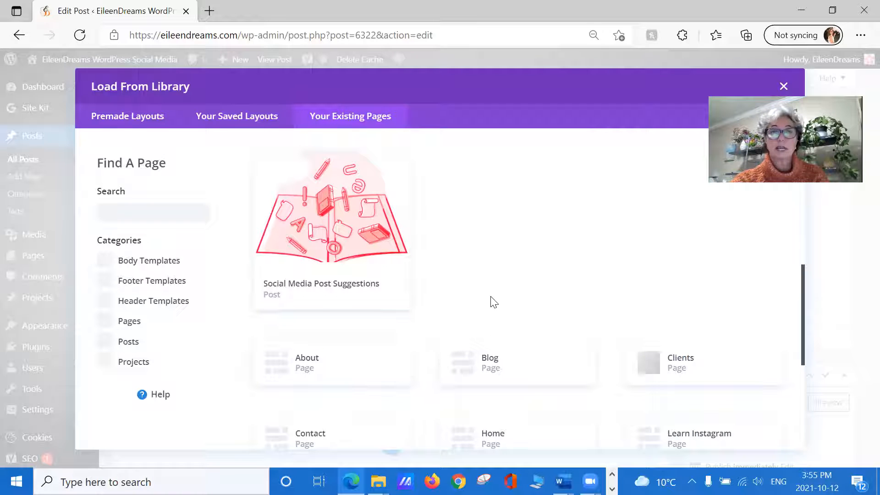
pyautogui.scroll(8, 494, 302)
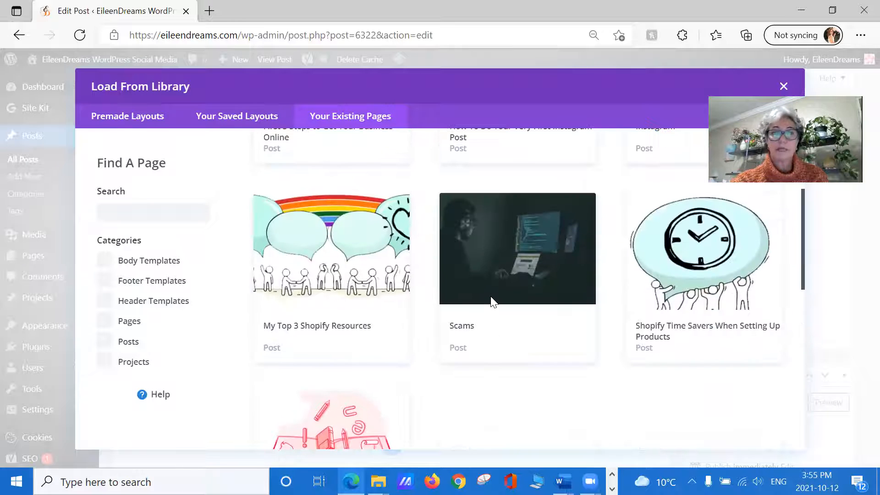
pyautogui.scroll(1, 494, 302)
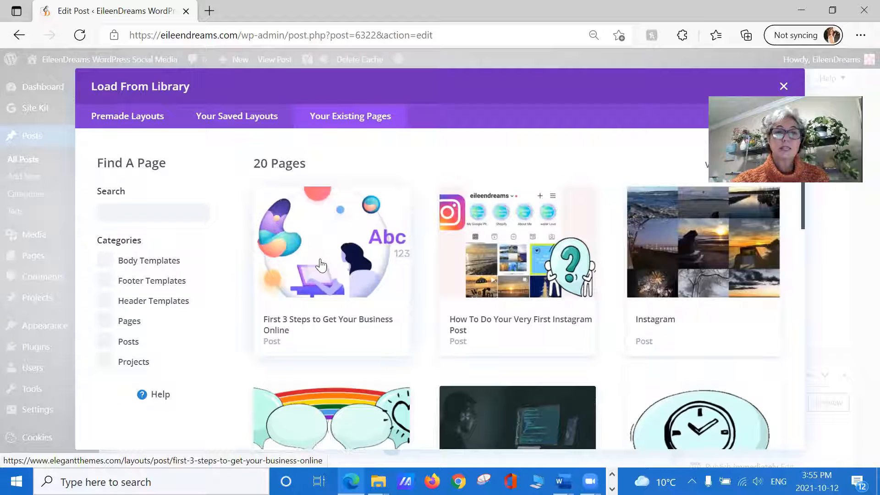
pyautogui.click(321, 265)
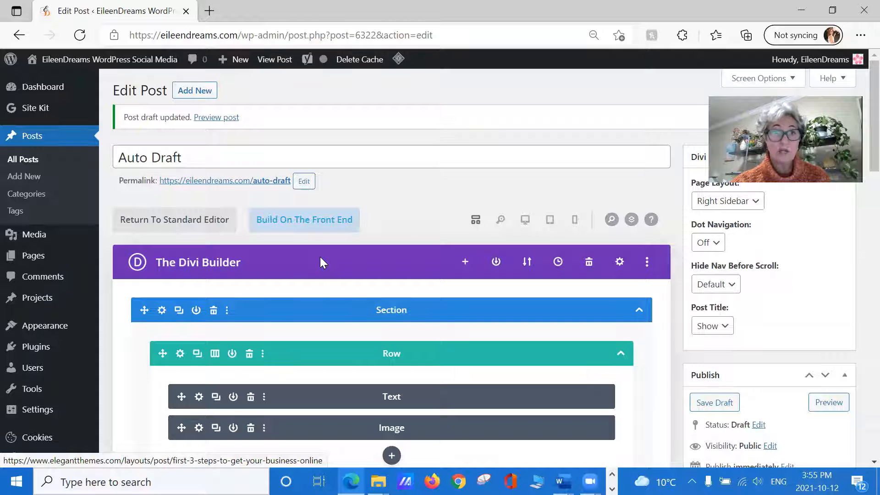
# Step: Build the post on the front end and delete all the existing body text from its Text module
pyautogui.scroll(-1, 320, 262)
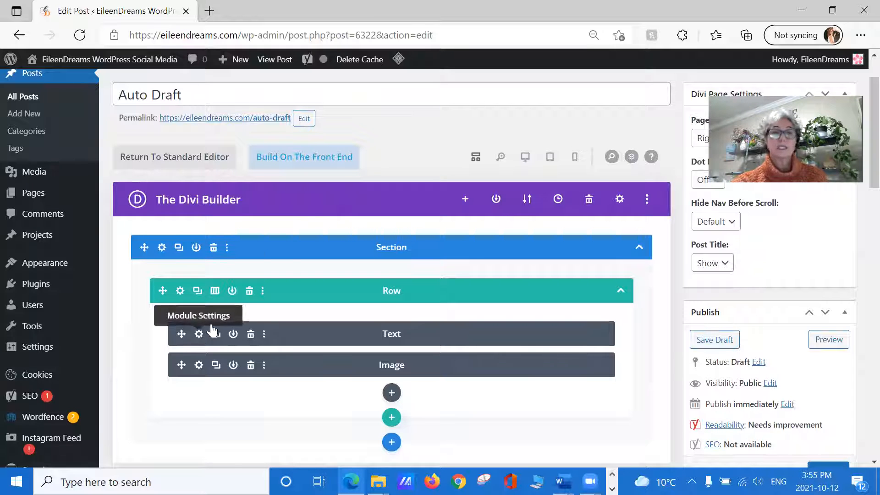
pyautogui.click(323, 156)
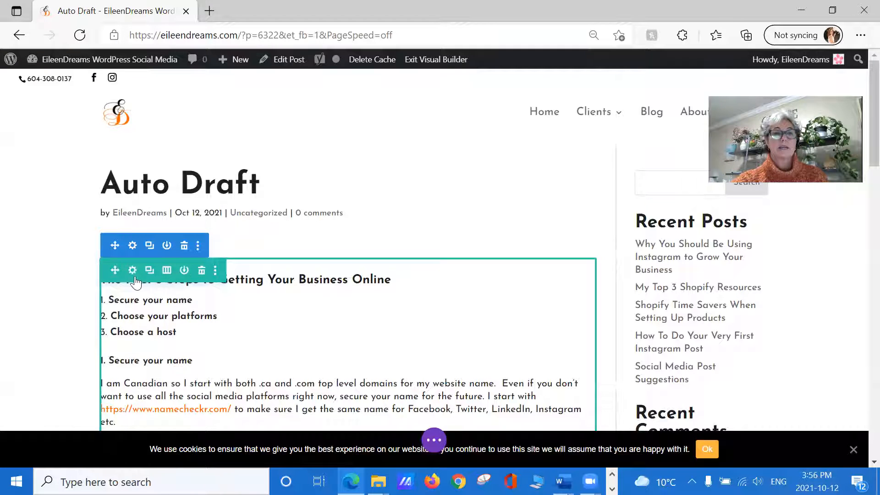
pyautogui.moveTo(324, 300)
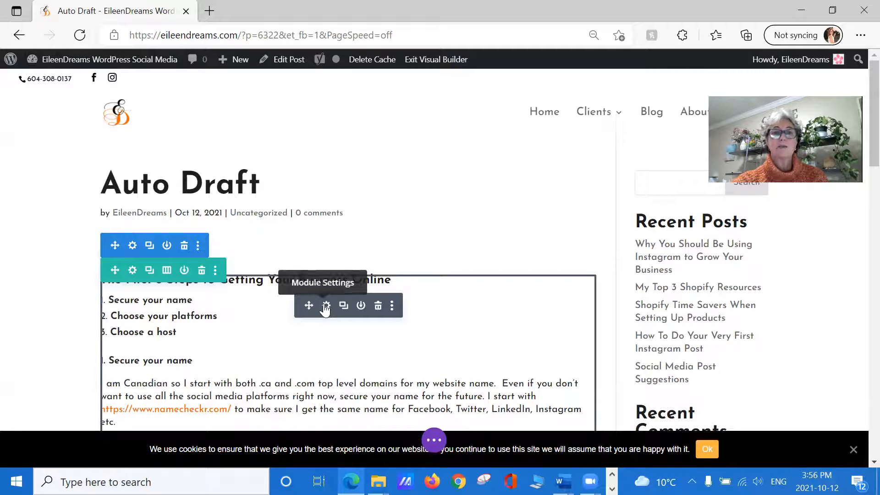
pyautogui.click(325, 306)
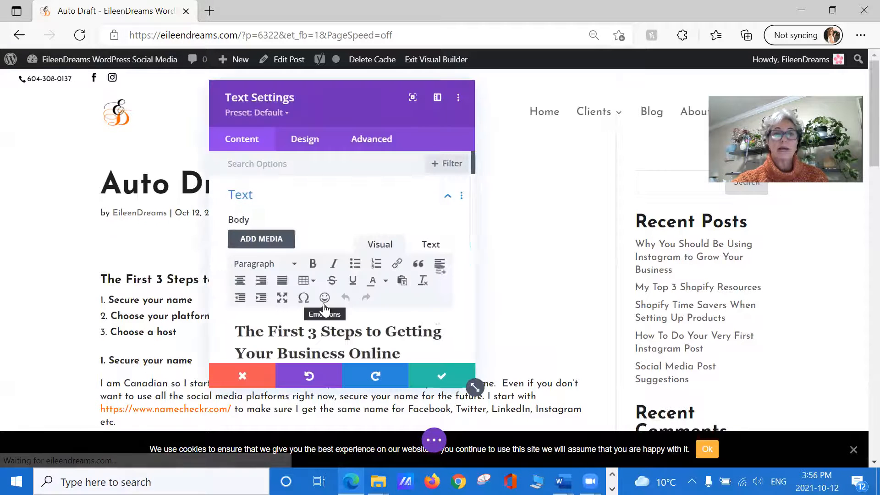
pyautogui.scroll(-2, 323, 294)
pyautogui.click(326, 276)
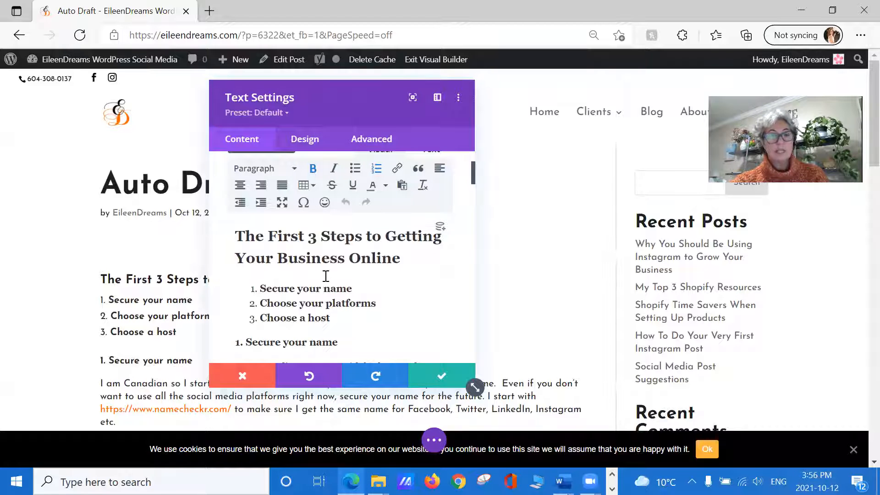
pyautogui.hotkey('ctrl', 'a')
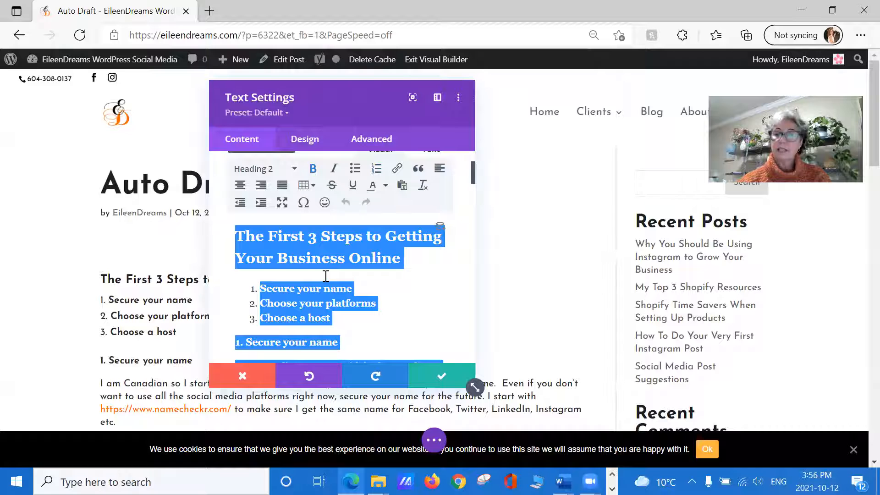
pyautogui.press('BackSpace')
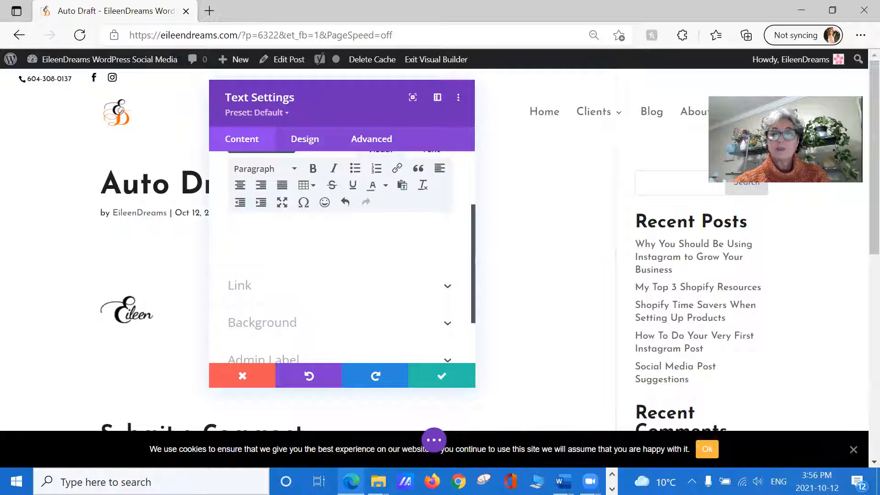
# Step: Switch to Word, copy the whole WordPress plugins document, and paste it into the Text module's body in the browser
pyautogui.moveTo(563, 481)
pyautogui.click(570, 440)
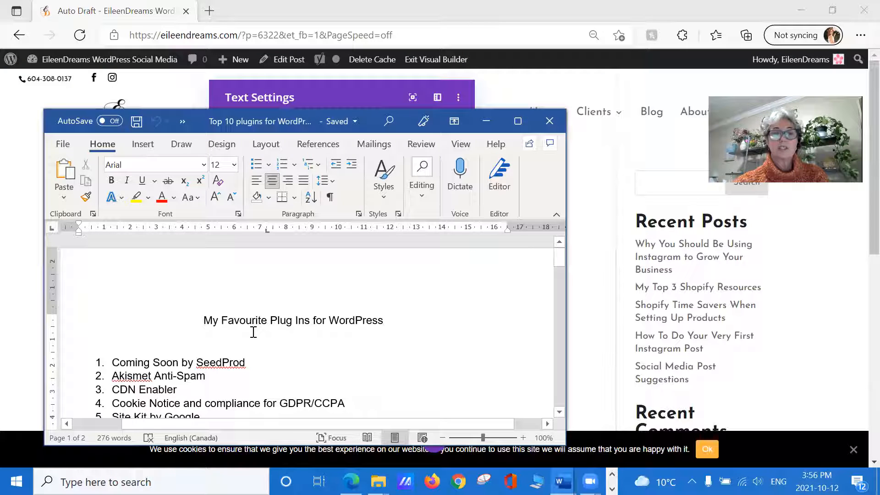
pyautogui.hotkey('ctrl', 'a')
pyautogui.hotkey('ctrl', 'c')
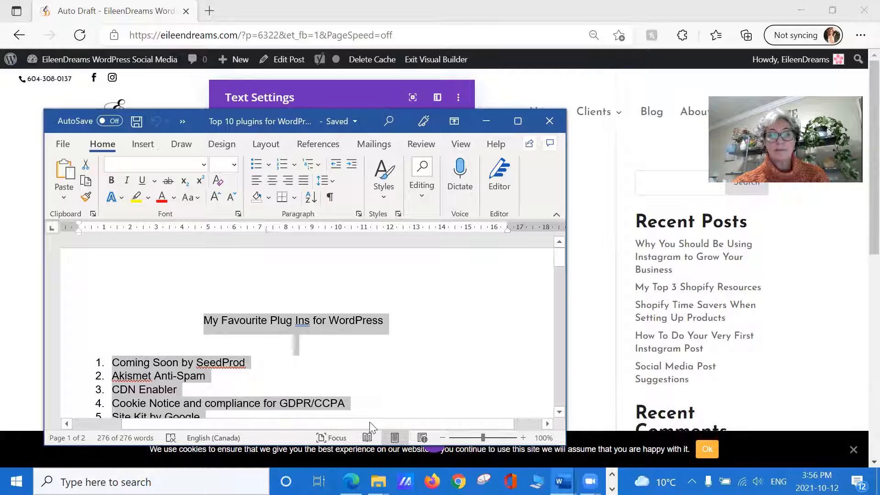
pyautogui.click(351, 482)
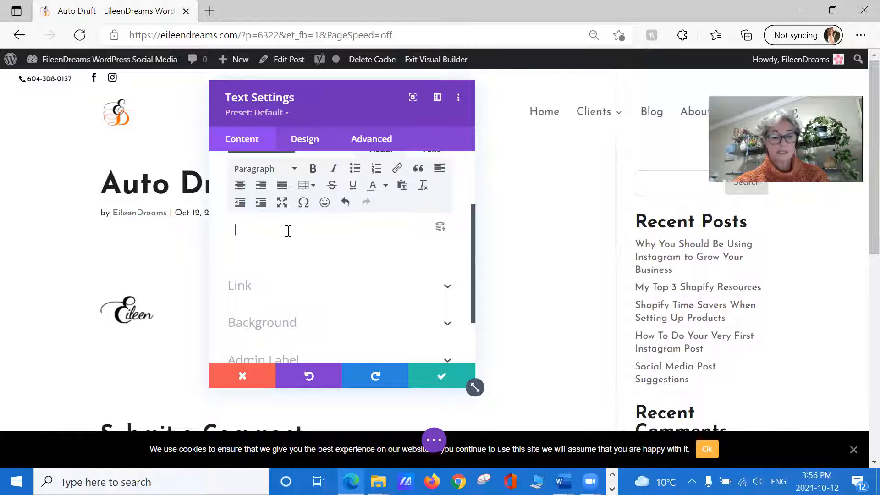
pyautogui.hotkey('ctrl', 'v')
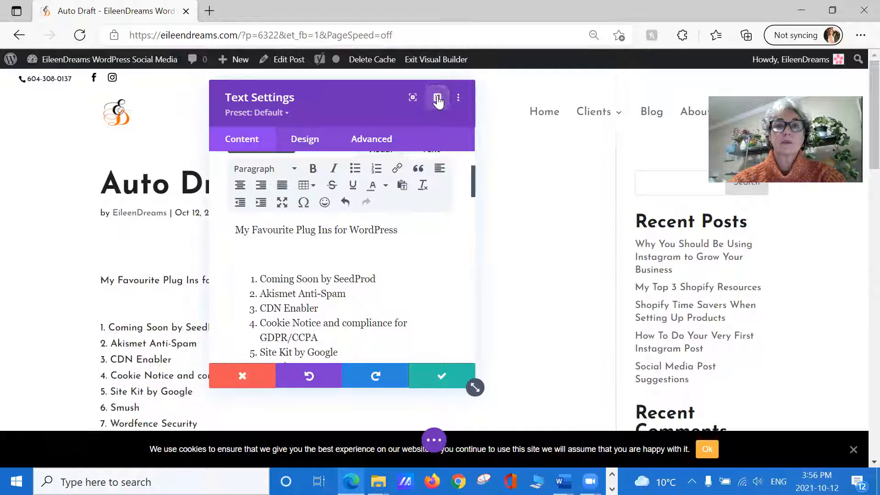
# Step: Enlarge the text settings window and format the line "My Favourite Plug Ins for WordPress" as Heading 2
pyautogui.click(413, 97)
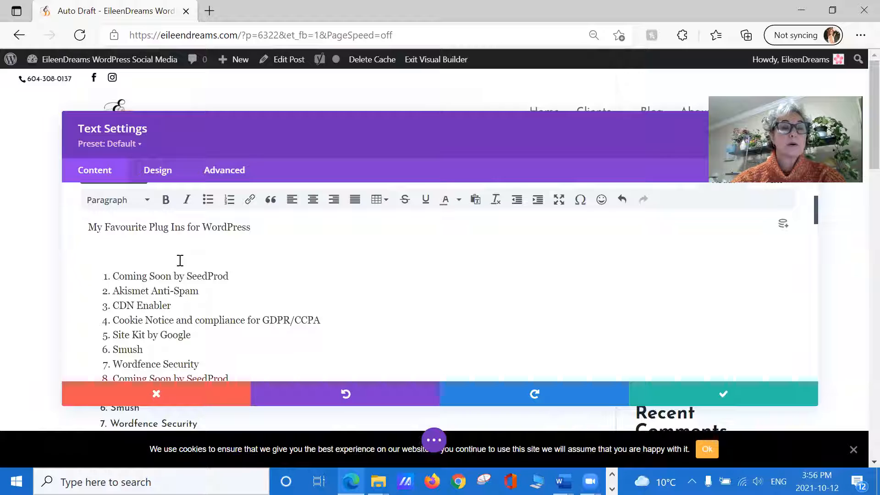
pyautogui.scroll(1, 181, 261)
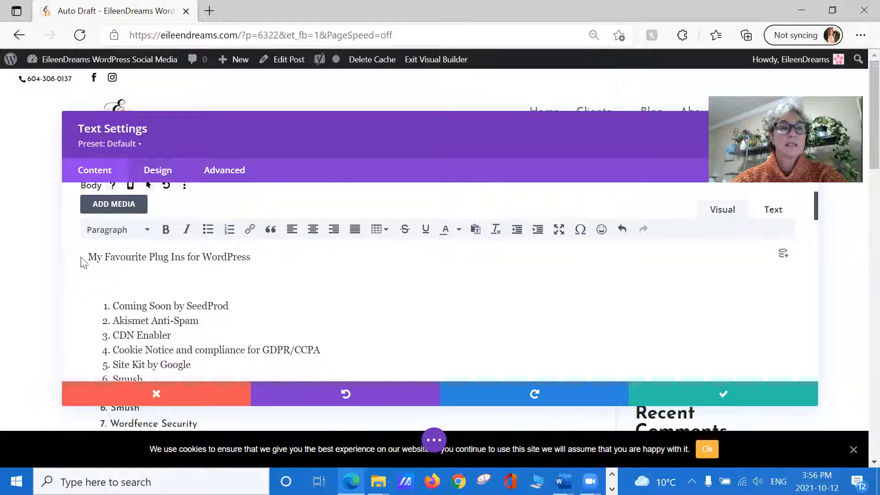
pyautogui.moveTo(84, 257); pyautogui.dragTo(265, 257)
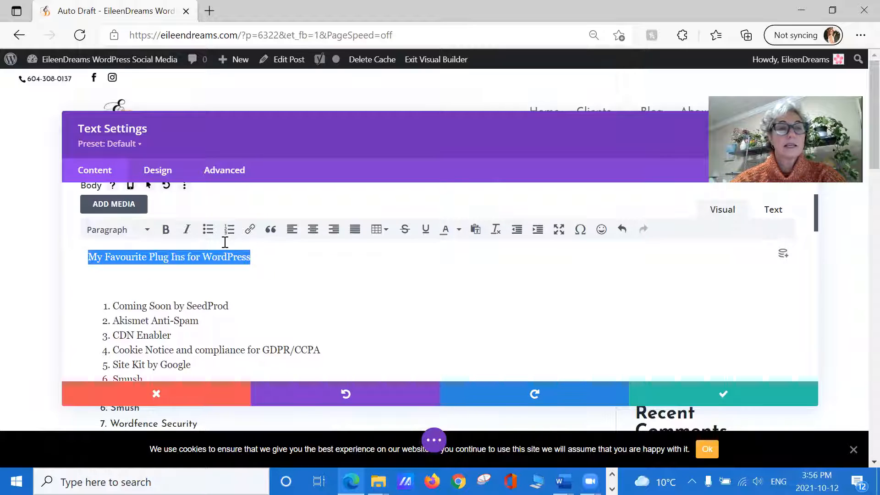
pyautogui.click(147, 230)
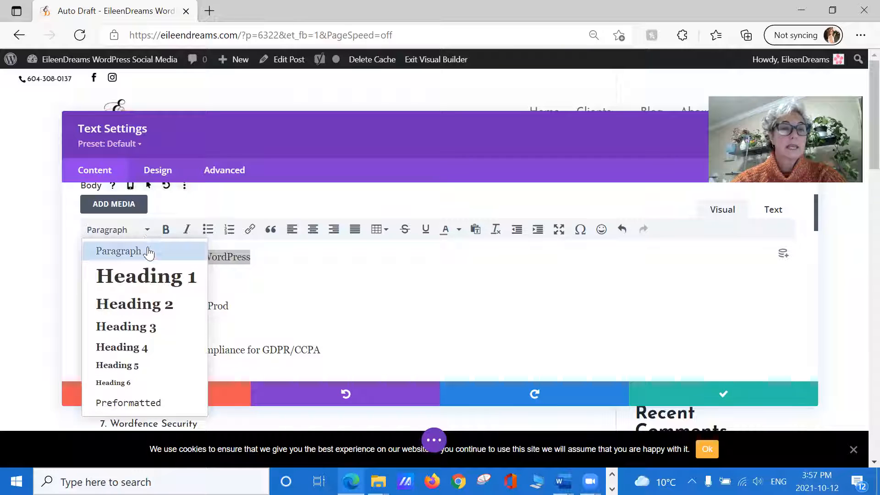
pyautogui.click(136, 303)
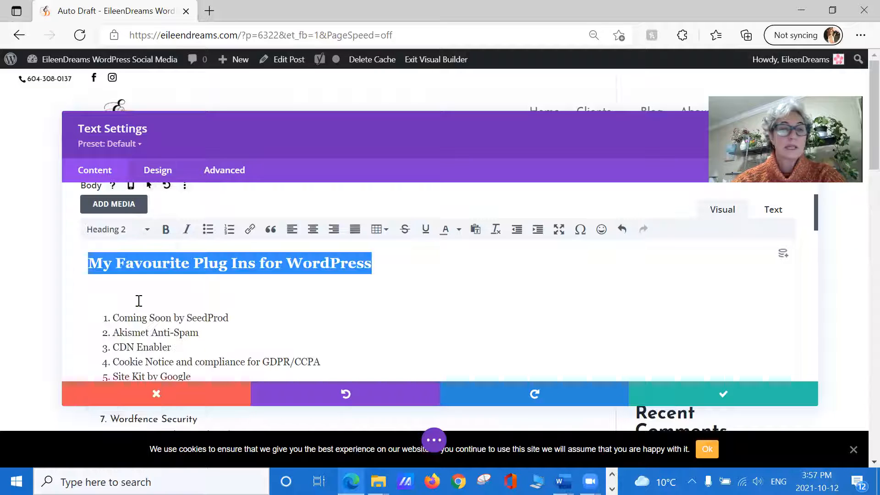
pyautogui.click(218, 302)
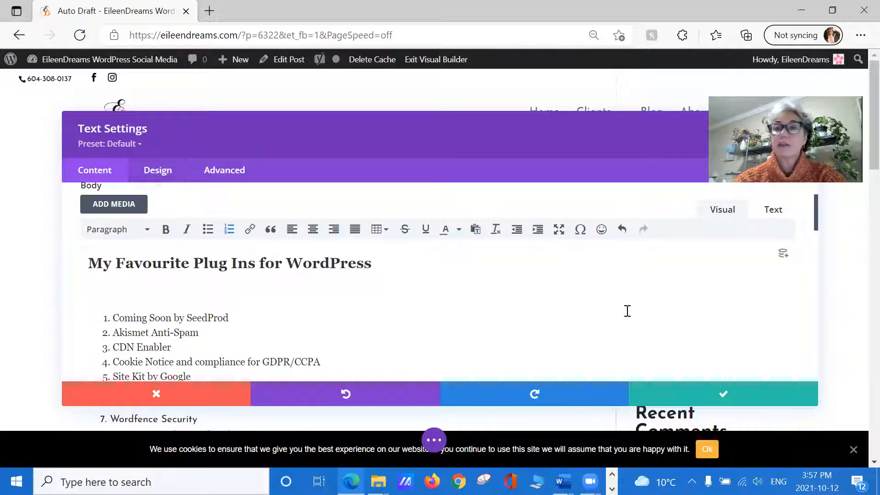
# Step: View the HTML source of the Text module's body and return to the visual editor
pyautogui.click(773, 212)
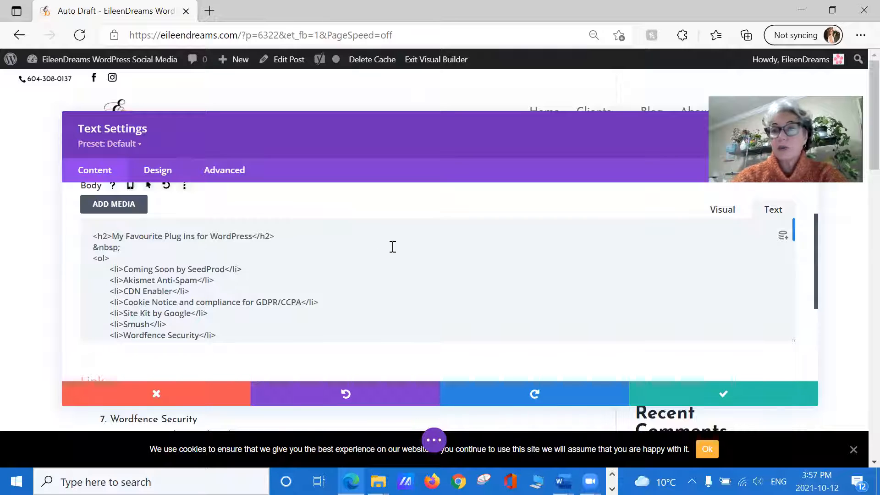
pyautogui.click(728, 219)
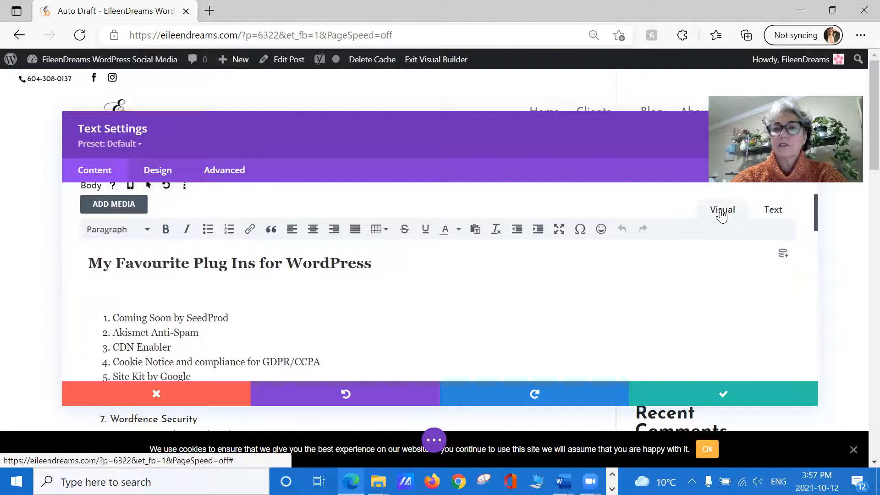
# Step: Set the Text module's Heading 2 text colour to black (#000000) and save the module settings
pyautogui.click(157, 172)
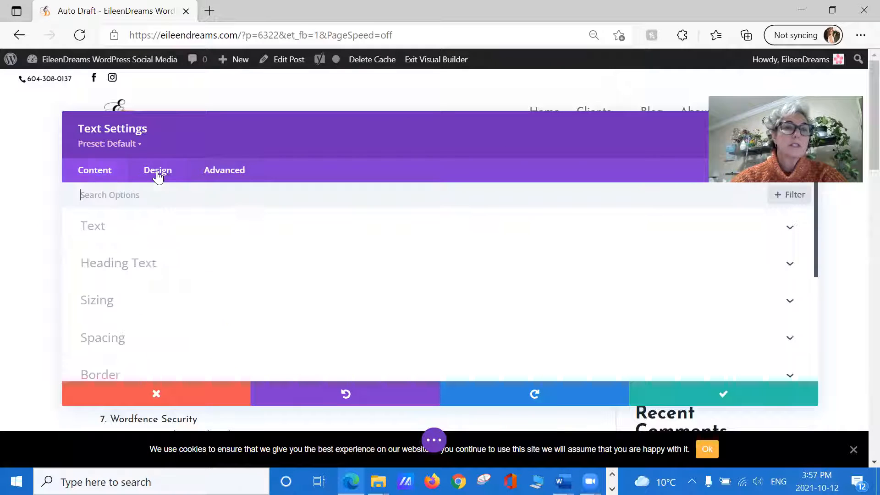
pyautogui.click(163, 266)
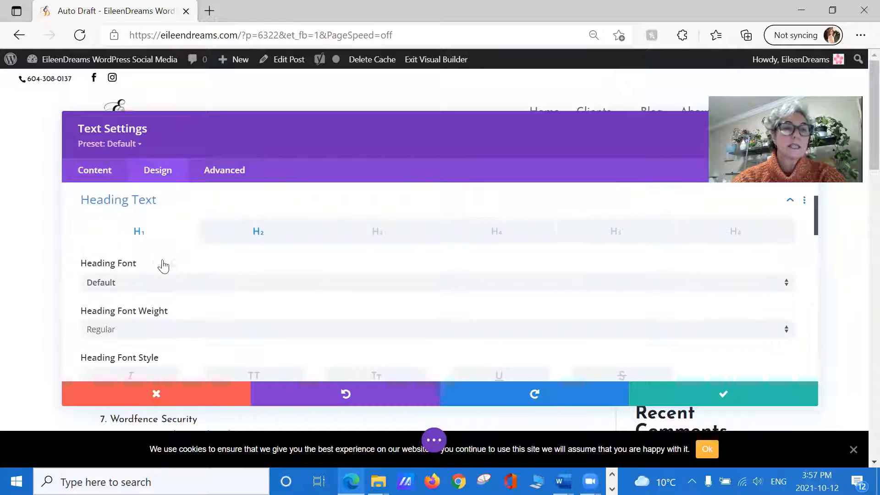
pyautogui.click(280, 240)
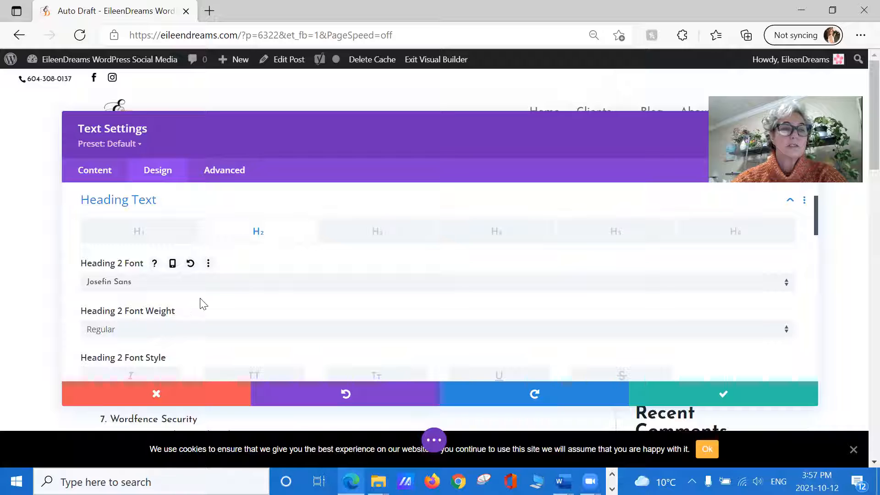
pyautogui.scroll(-1, 202, 302)
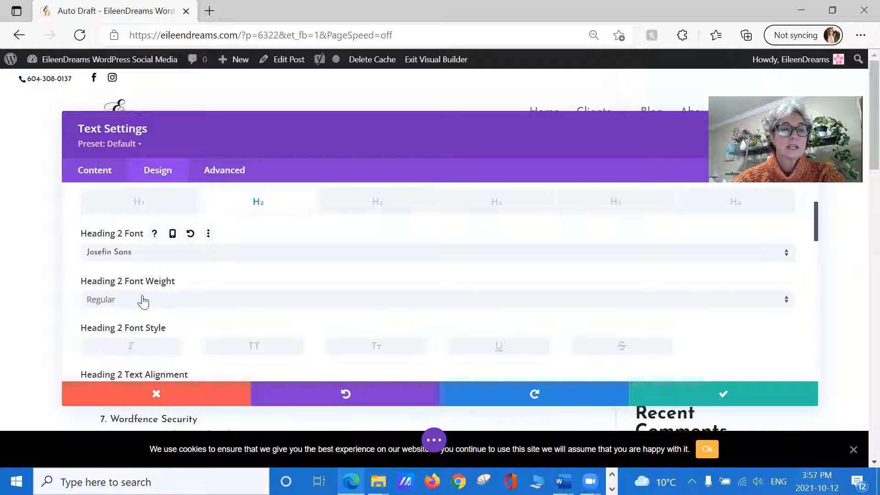
pyautogui.scroll(-5, 157, 295)
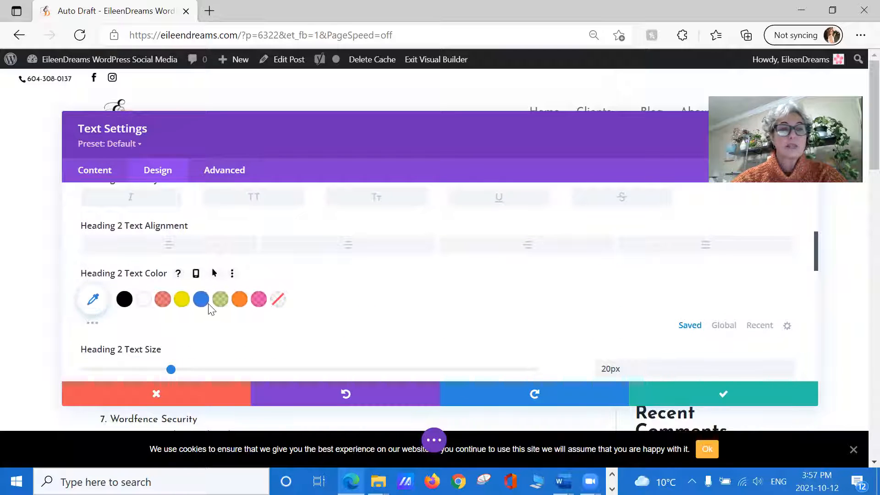
pyautogui.click(125, 300)
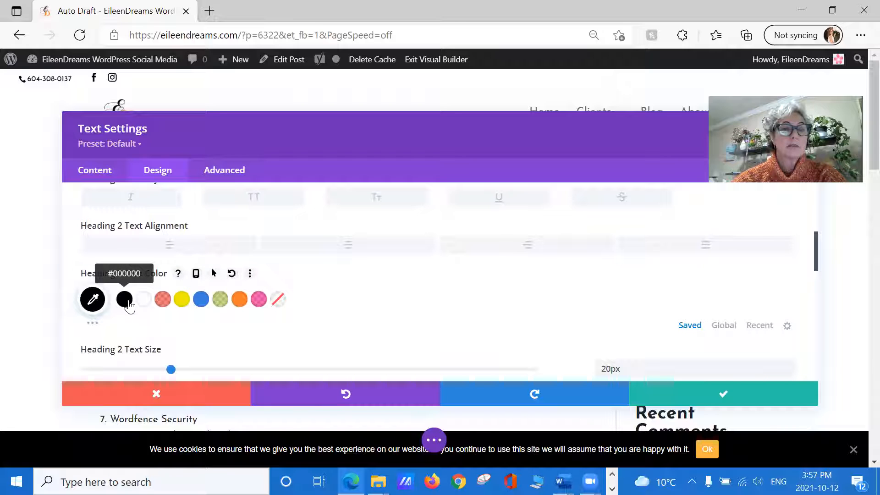
pyautogui.scroll(-4, 419, 283)
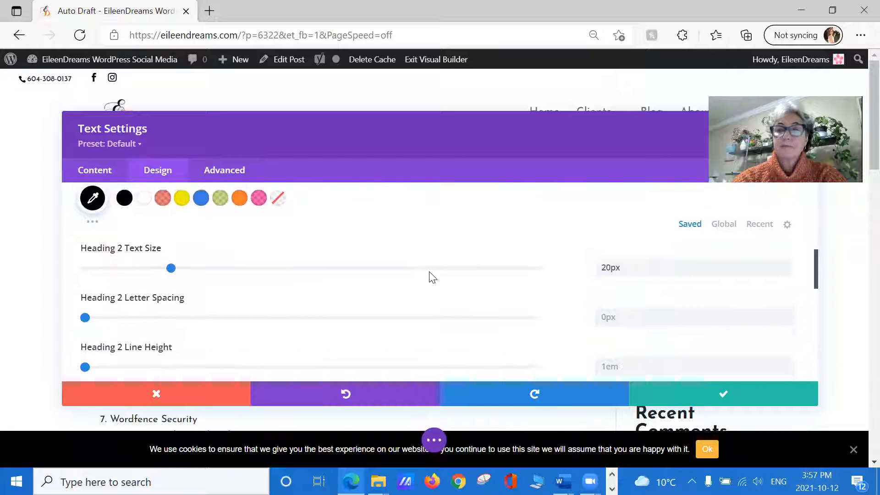
pyautogui.click(723, 395)
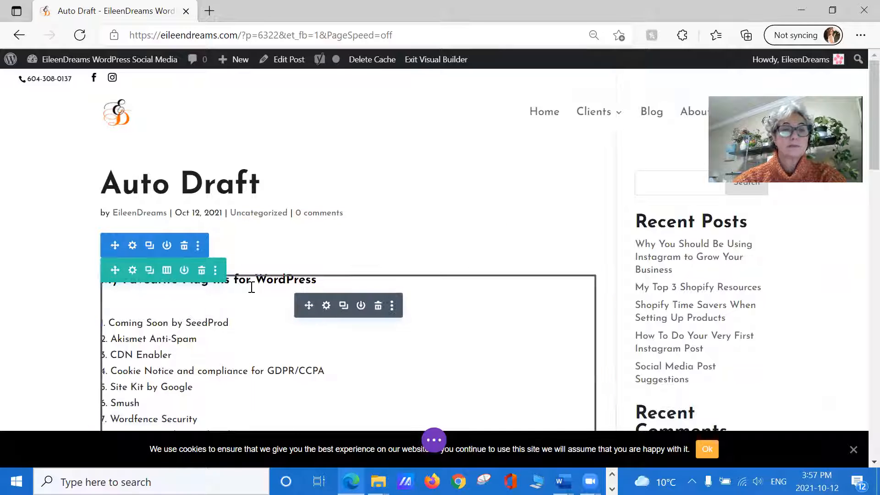
# Step: Reopen the Text module's settings and insert the "Ooops" media library image above the heading, centred, unlinked, at Medium – 300 × 300 size
pyautogui.scroll(-10, 262, 333)
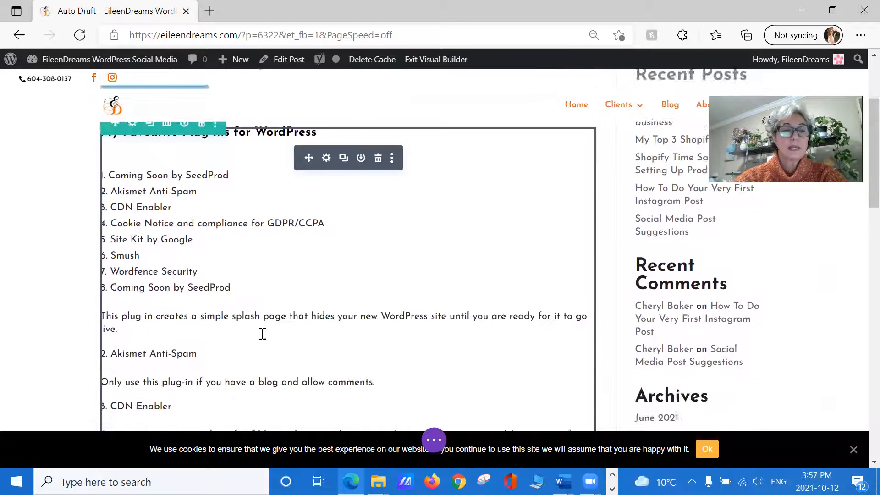
pyautogui.scroll(-6, 298, 277)
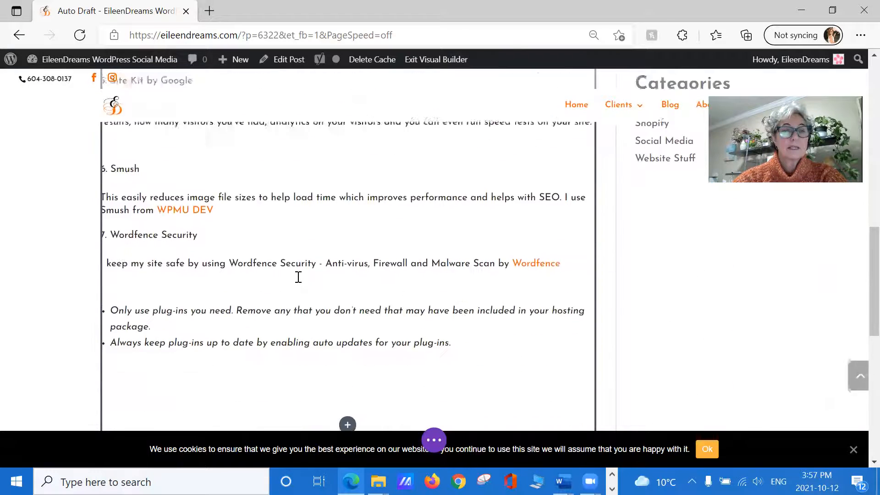
pyautogui.scroll(2, 298, 277)
pyautogui.scroll(15, 297, 277)
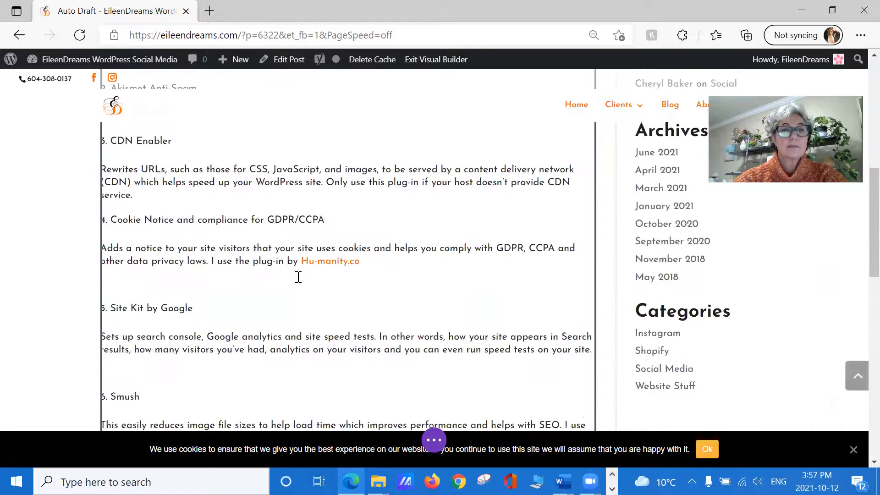
pyautogui.click(327, 193)
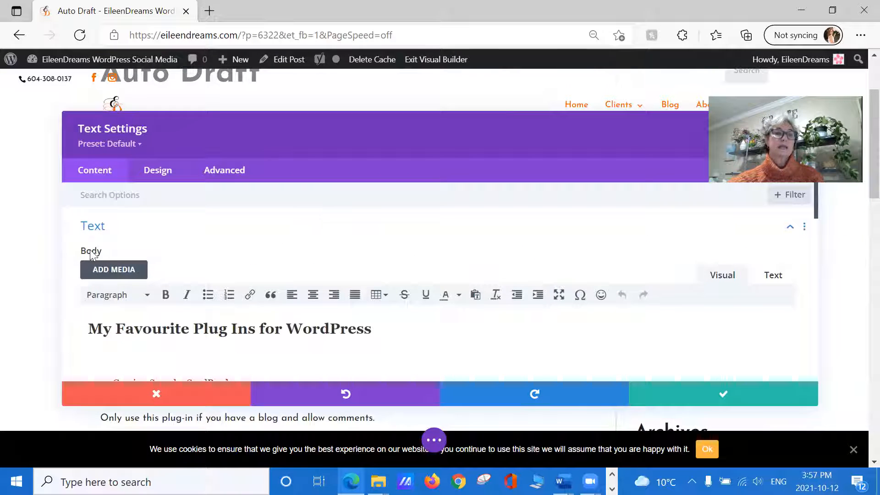
pyautogui.click(100, 271)
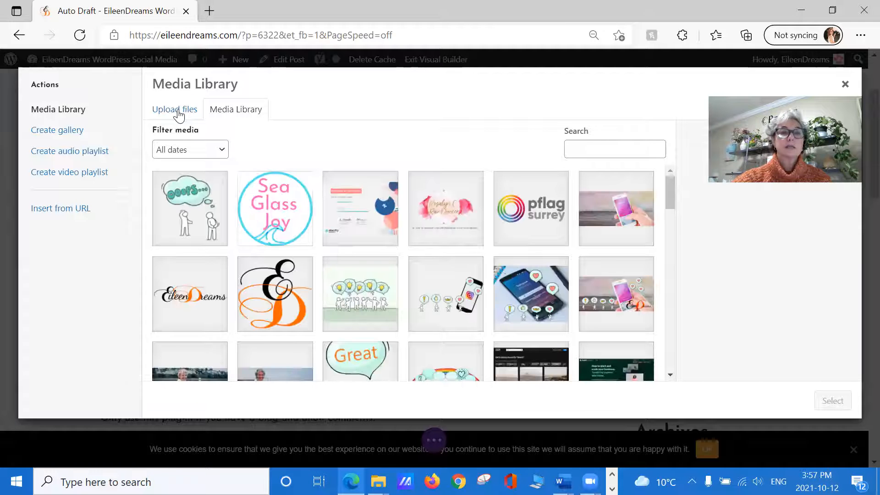
pyautogui.click(189, 205)
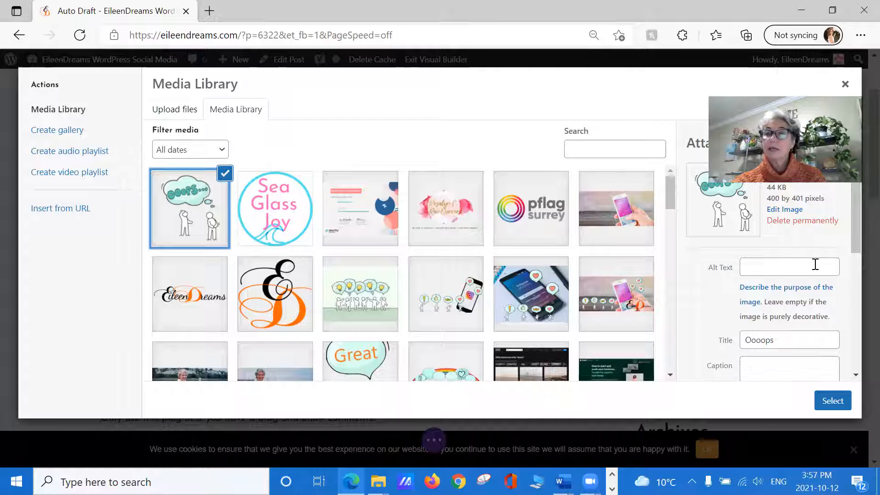
pyautogui.scroll(-5, 825, 270)
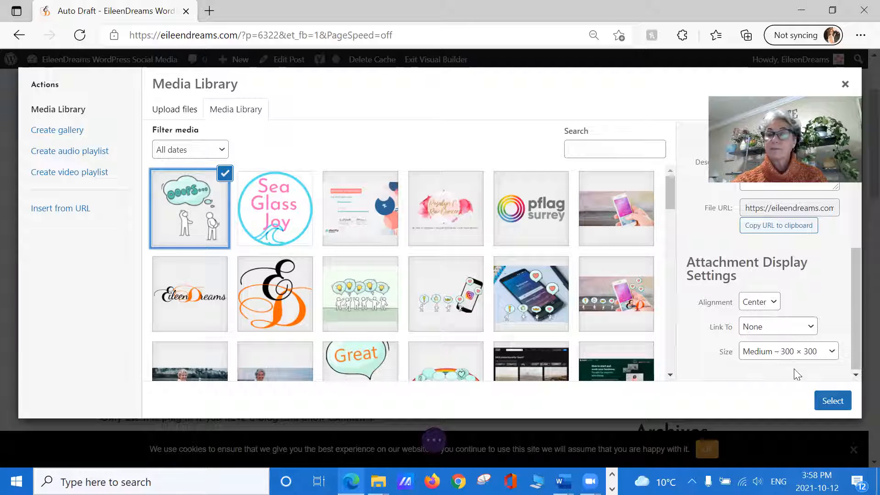
pyautogui.click(823, 405)
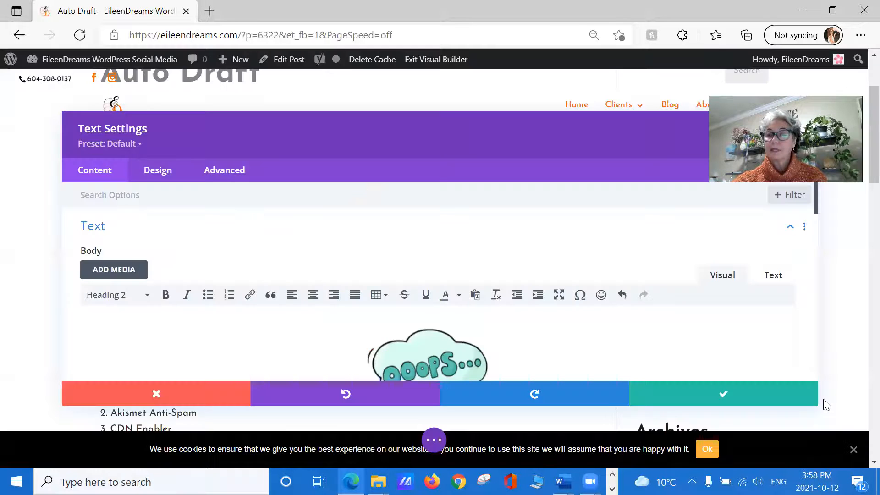
# Step: Open the Text module's background colour options and dock the settings window beside the page preview
pyautogui.scroll(-3, 667, 344)
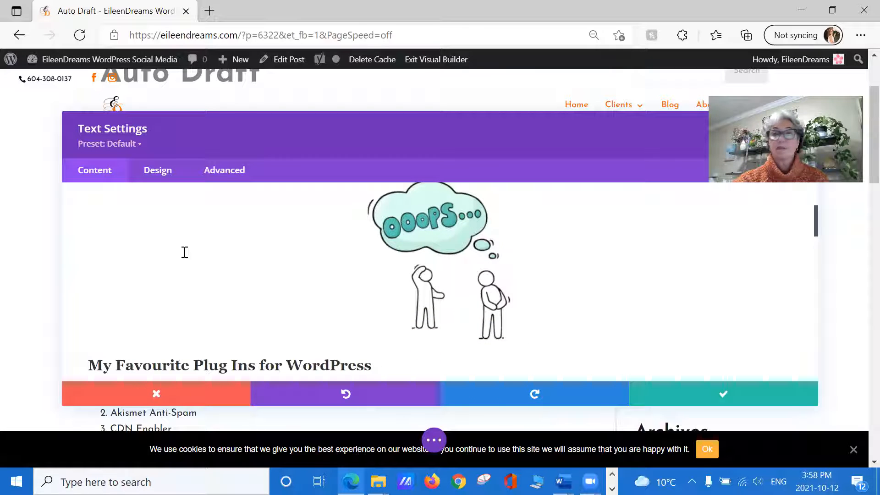
pyautogui.scroll(-5, 185, 252)
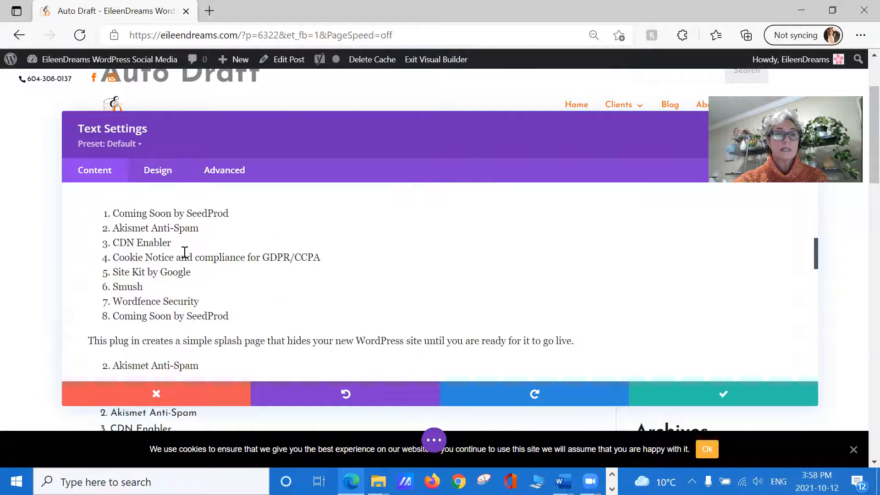
pyautogui.scroll(-10, 186, 246)
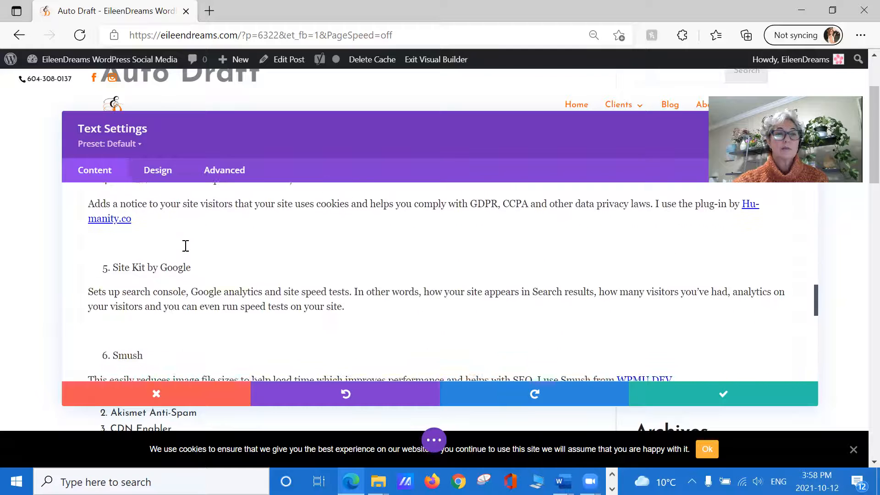
pyautogui.scroll(-10, 185, 246)
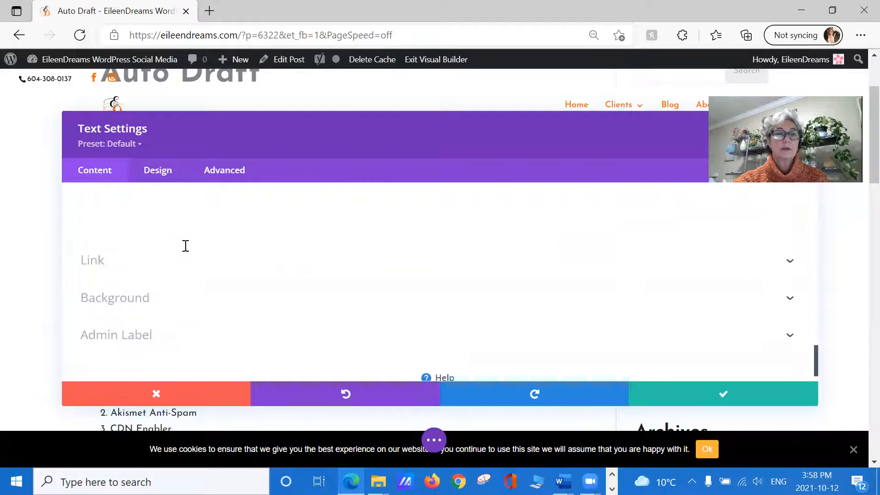
pyautogui.click(173, 273)
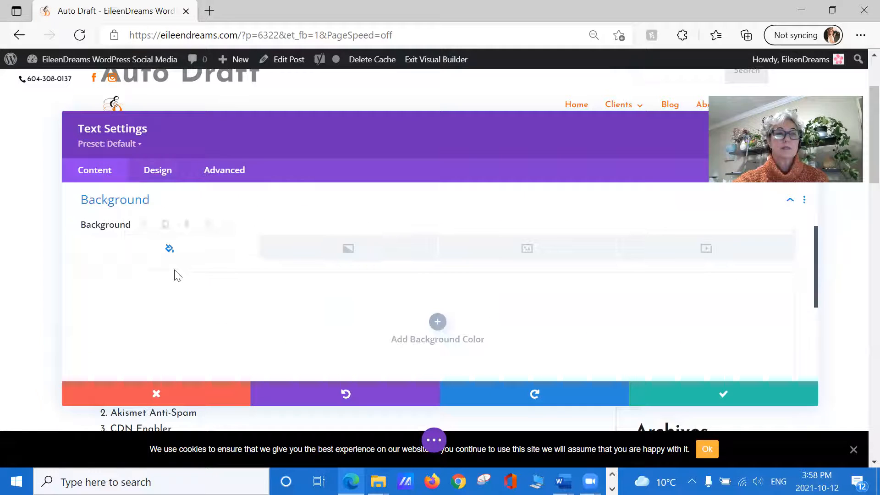
pyautogui.click(437, 321)
pyautogui.scroll(-2, 390, 294)
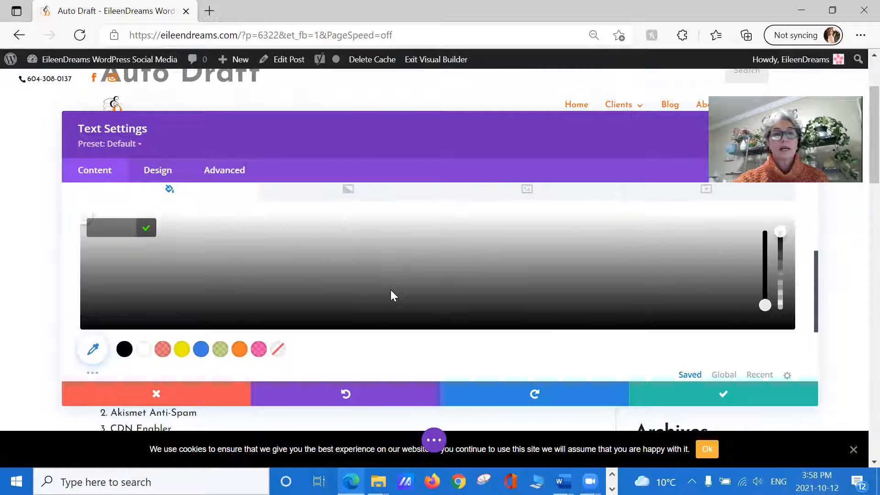
pyautogui.moveTo(778, 232); pyautogui.dragTo(775, 274)
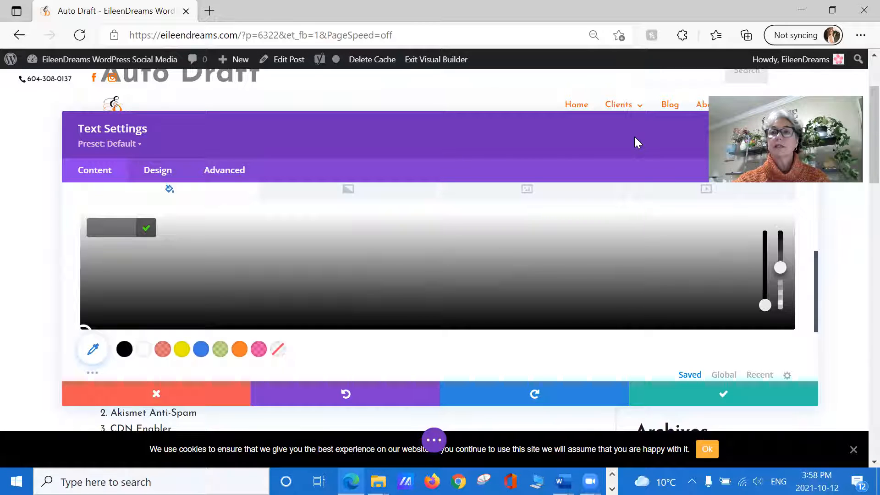
pyautogui.click(780, 128)
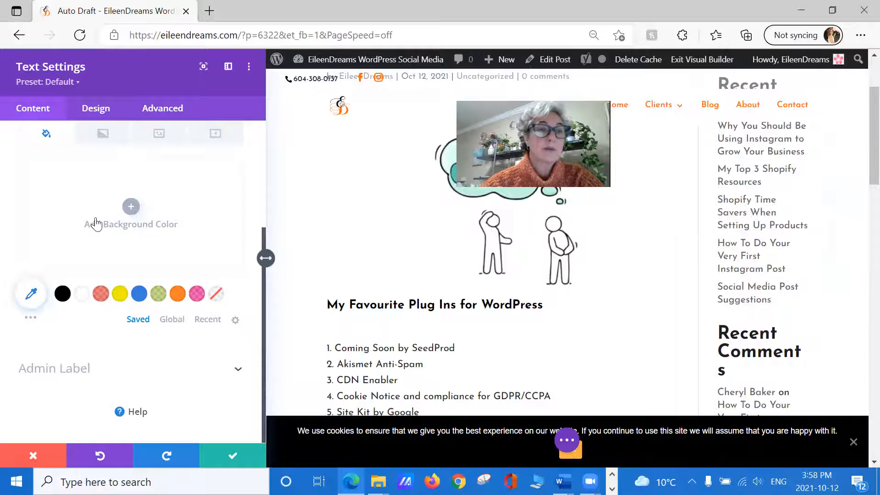
# Step: Give the Text module a translucent muted purple background colour, rgba(110,80,158,0.18)
pyautogui.click(137, 297)
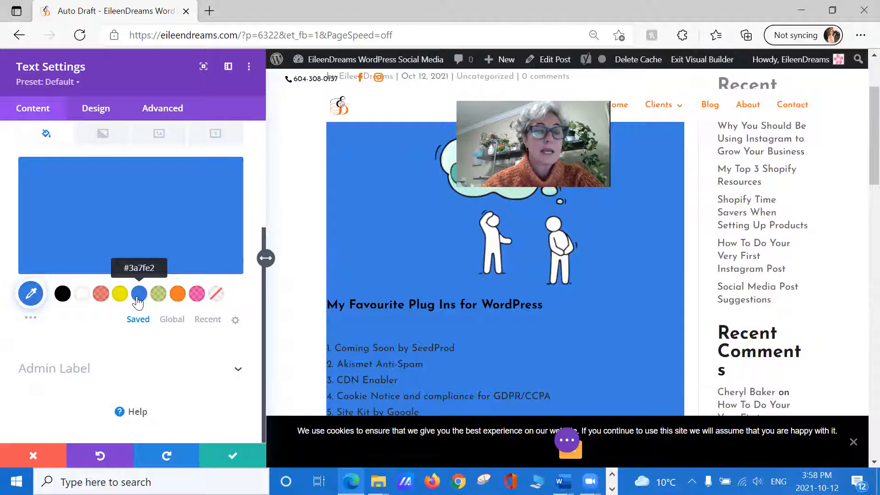
pyautogui.click(186, 205)
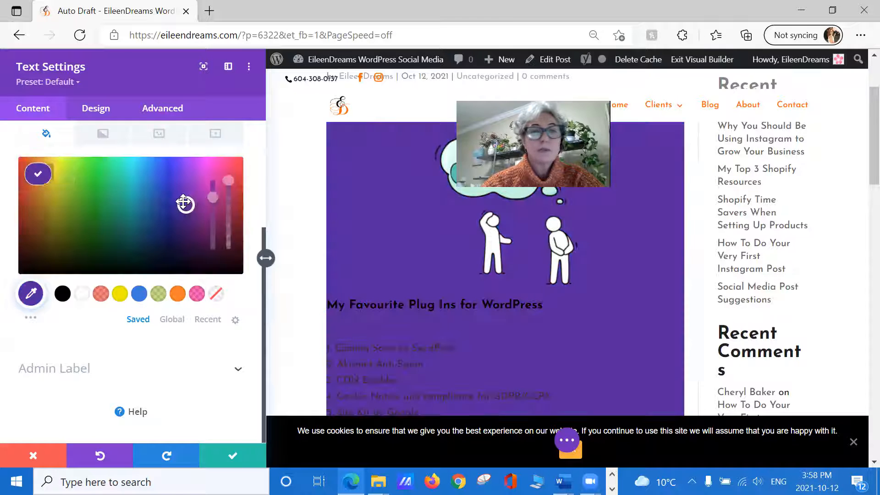
pyautogui.moveTo(230, 186); pyautogui.dragTo(228, 248)
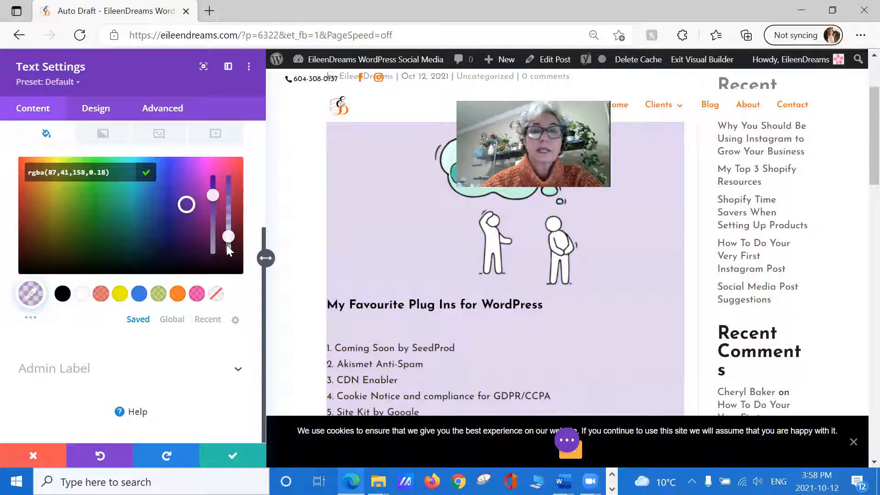
pyautogui.moveTo(214, 203); pyautogui.dragTo(216, 223)
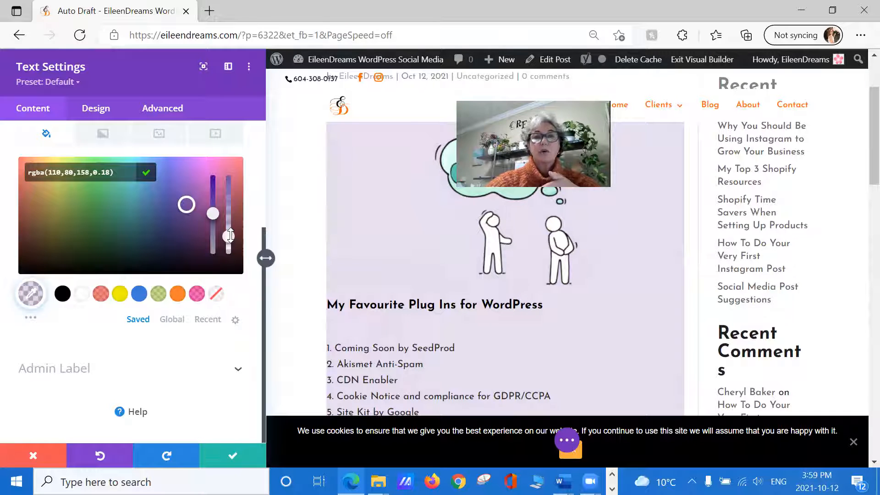
# Step: Set the Text module's top, bottom, left and right padding to 30px each
pyautogui.click(88, 114)
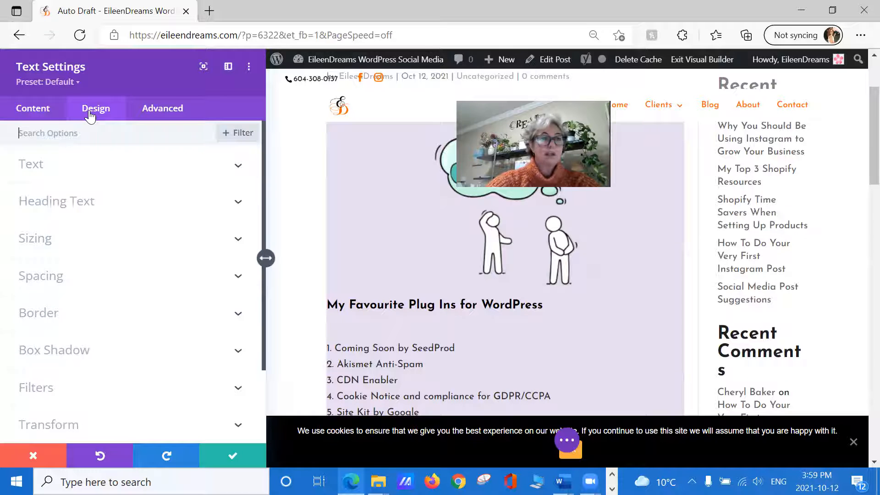
pyautogui.click(79, 280)
pyautogui.click(42, 255)
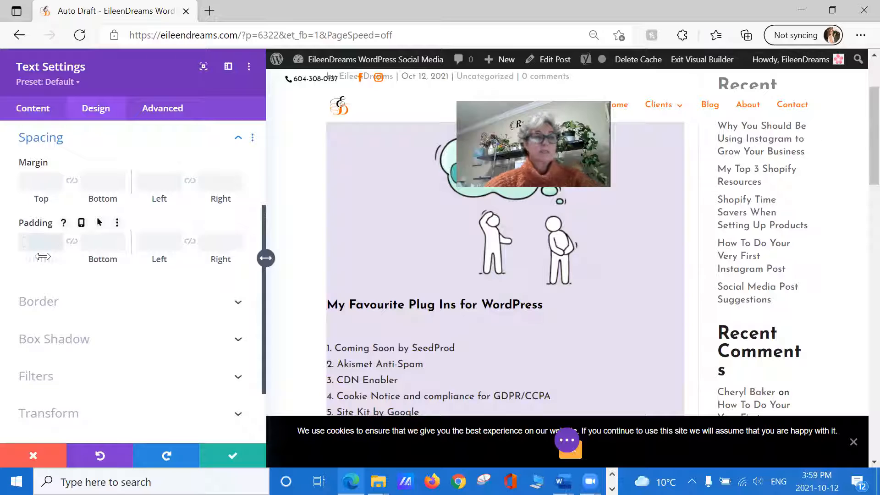
pyautogui.write('30')
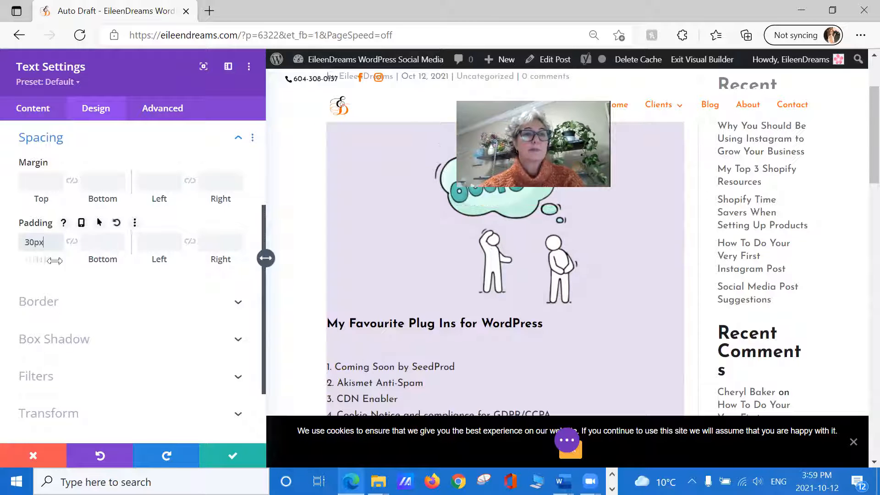
pyautogui.click(97, 242)
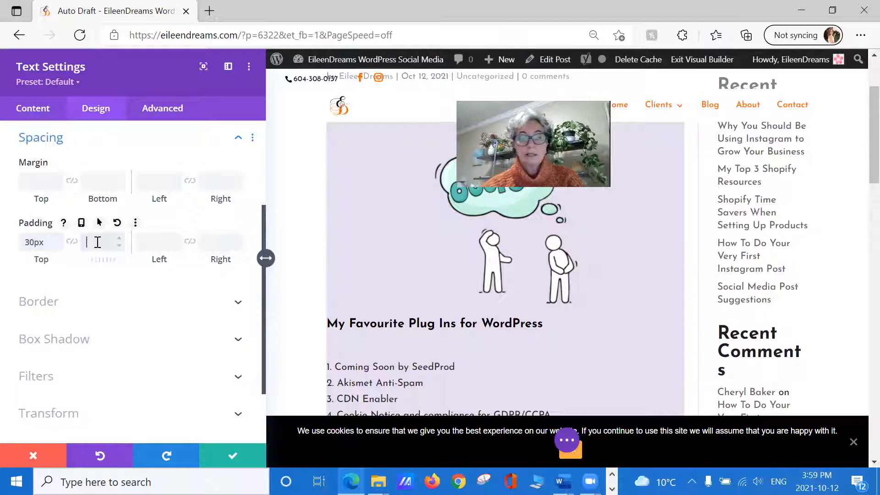
pyautogui.write('30')
pyautogui.click(154, 241)
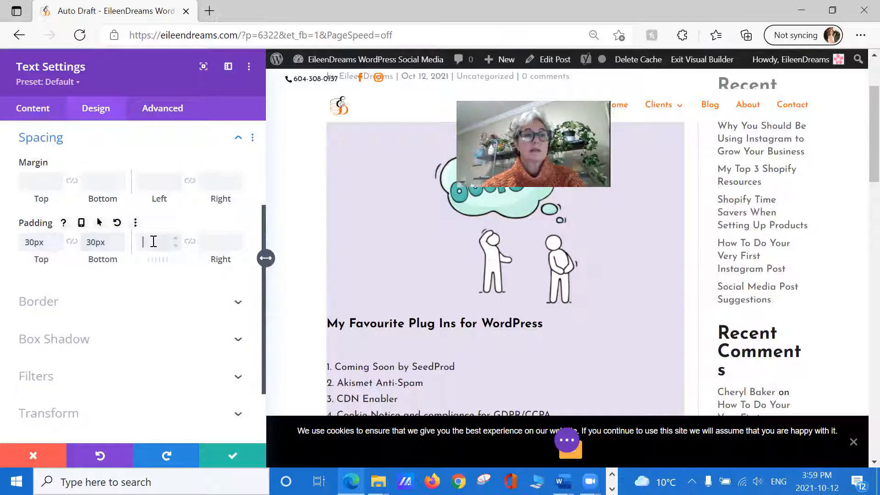
pyautogui.write('30')
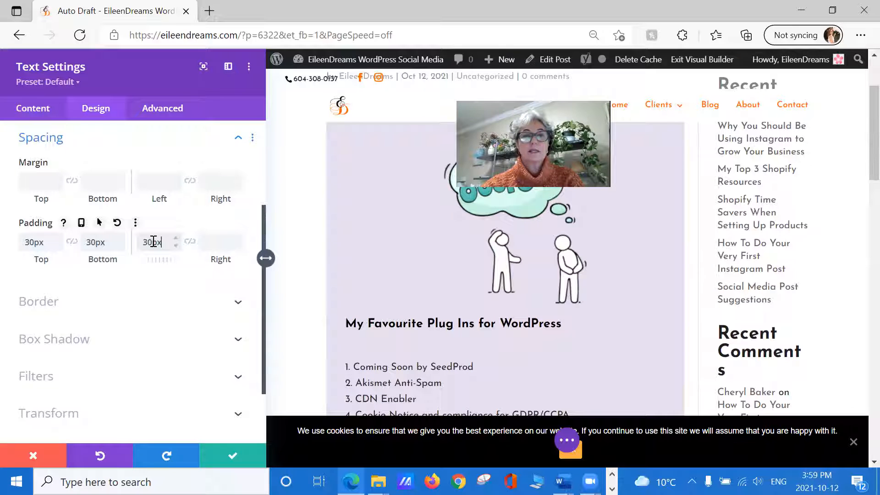
pyautogui.click(227, 243)
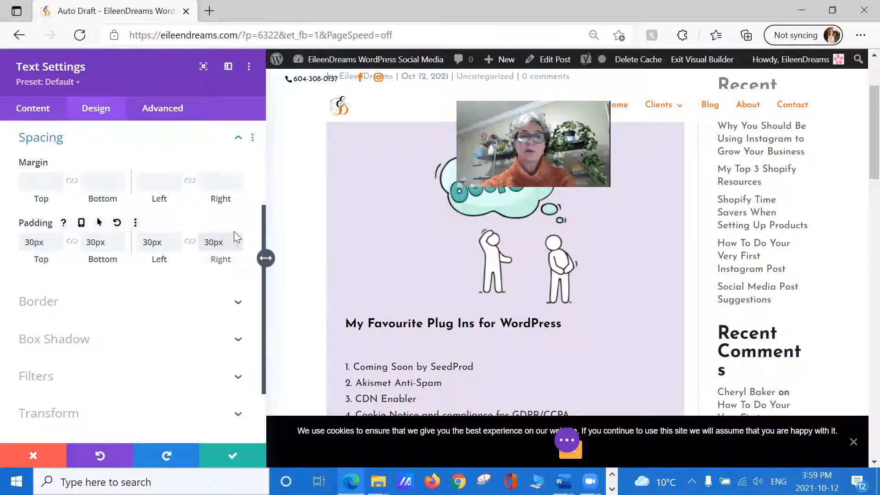
# Step: Save the Text module's settings, then check the page layout and save the post as a draft
pyautogui.click(230, 456)
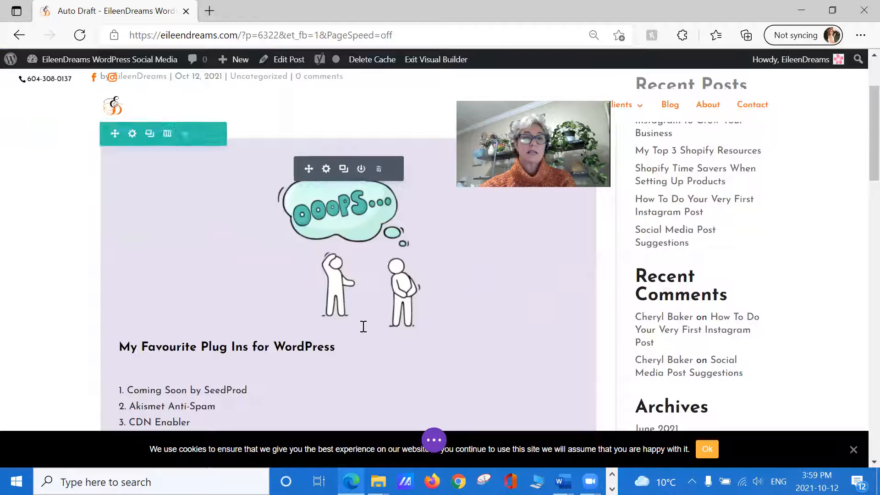
pyautogui.scroll(-5, 221, 312)
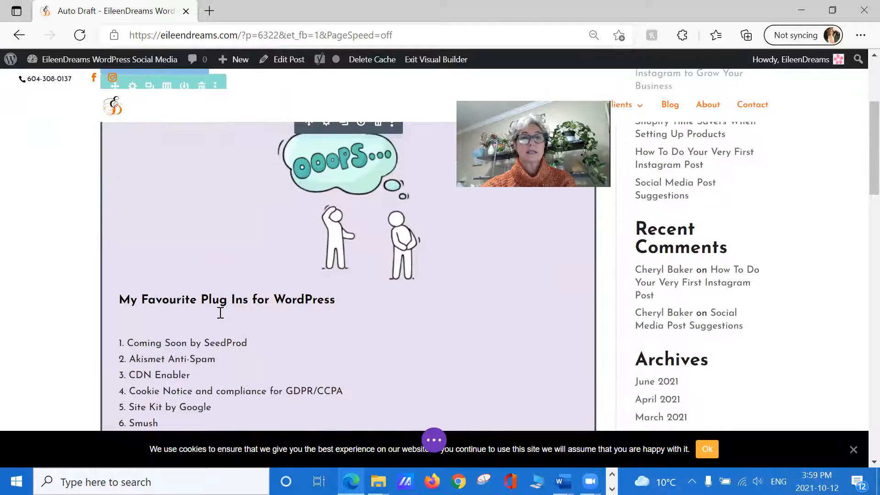
pyautogui.scroll(-8, 220, 311)
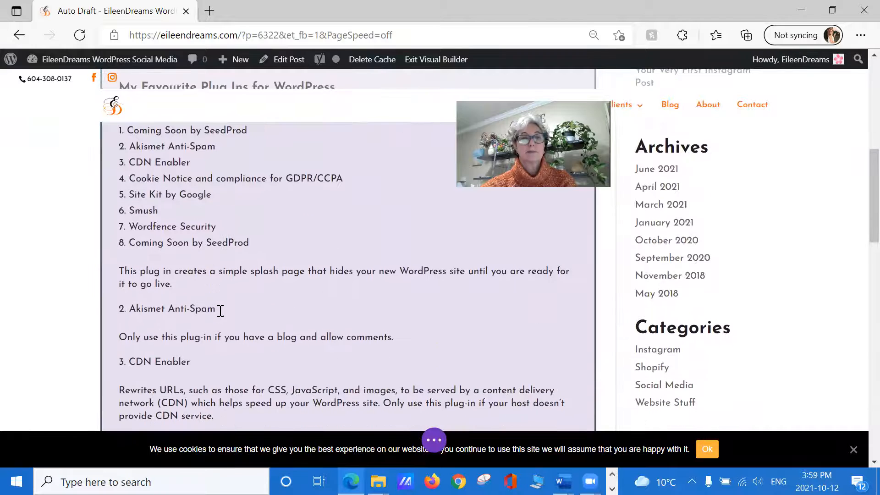
pyautogui.scroll(-7, 221, 311)
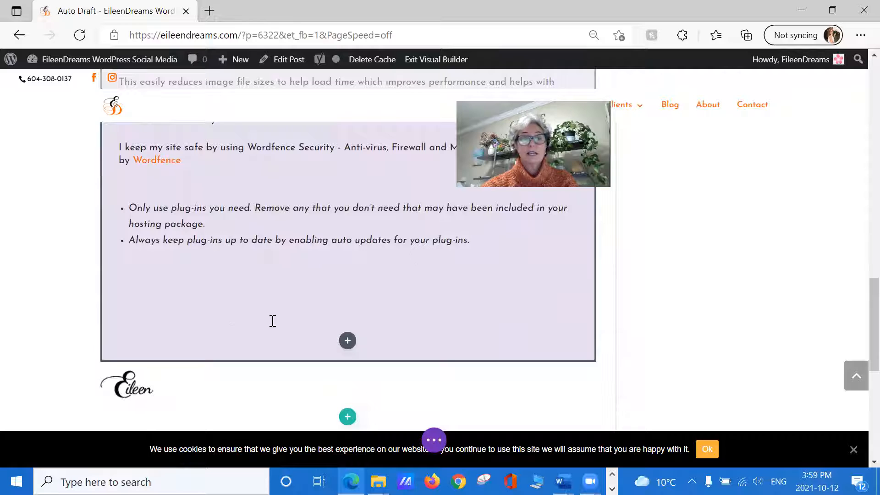
pyautogui.click(433, 439)
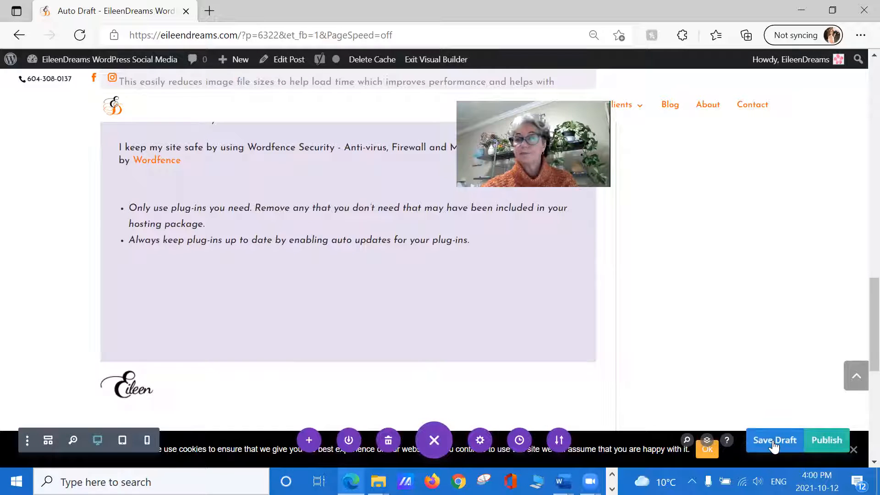
pyautogui.click(773, 442)
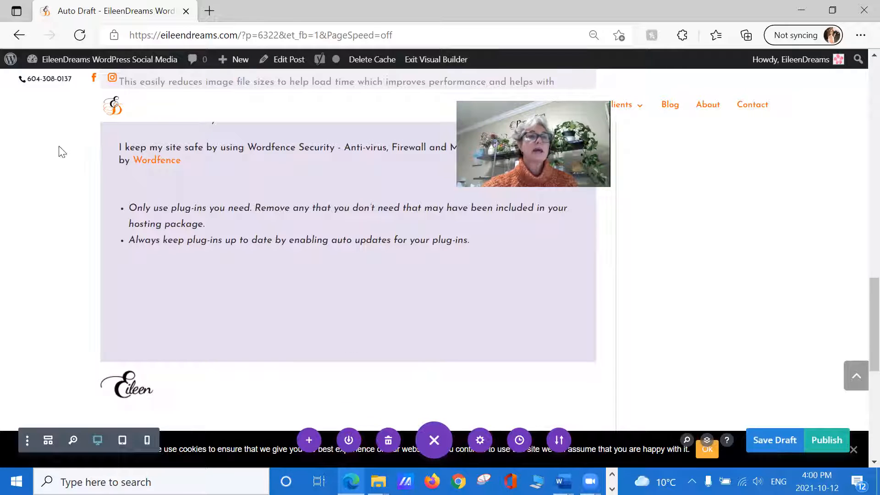
# Step: Leave the visual builder for the WordPress dashboard and open the list of all posts
pyautogui.moveTo(51, 59)
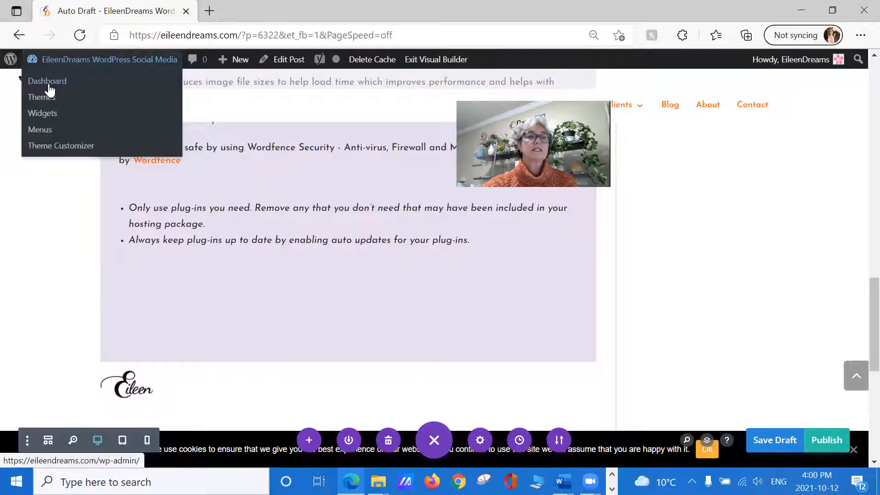
pyautogui.click(48, 81)
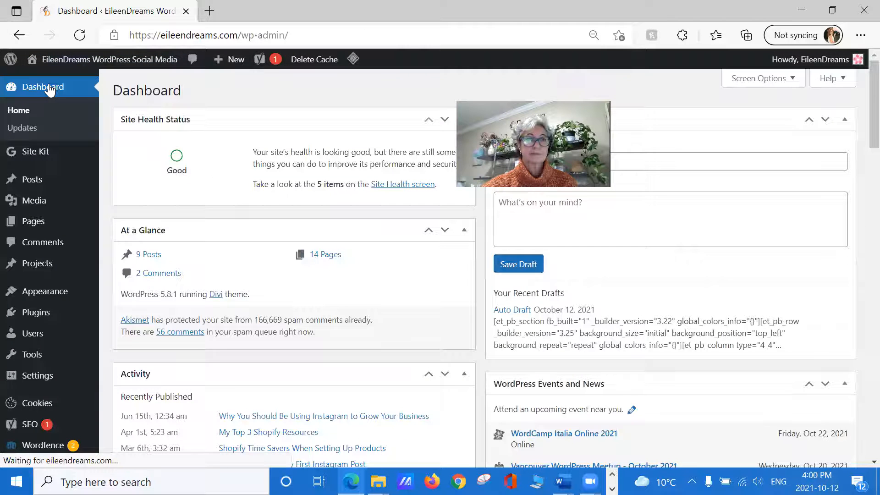
pyautogui.moveTo(39, 181)
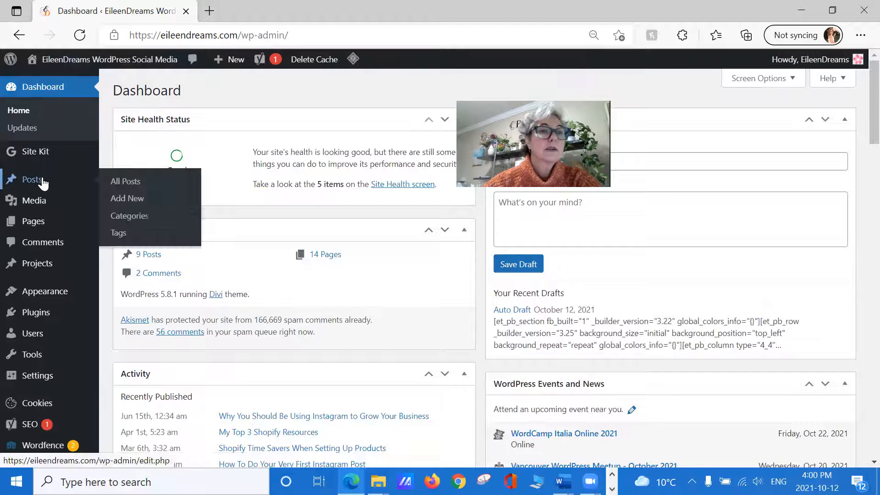
pyautogui.click(134, 182)
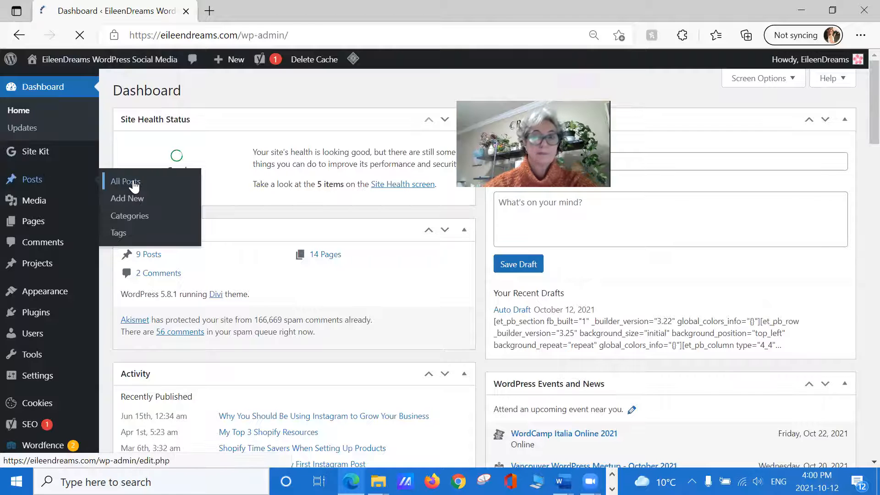
pyautogui.moveTo(137, 185)
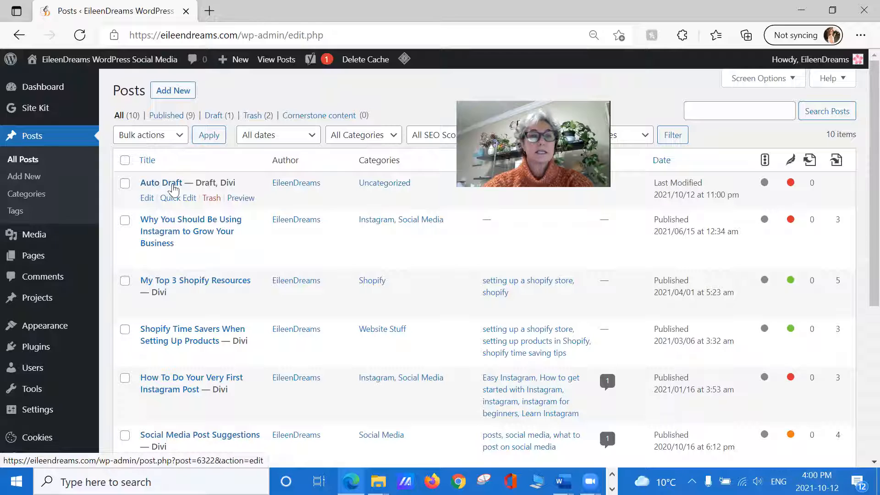
# Step: In Quick Edit for the Auto Draft post, assign the Website Stuff and WordPress categories and remove Uncategorized
pyautogui.click(178, 199)
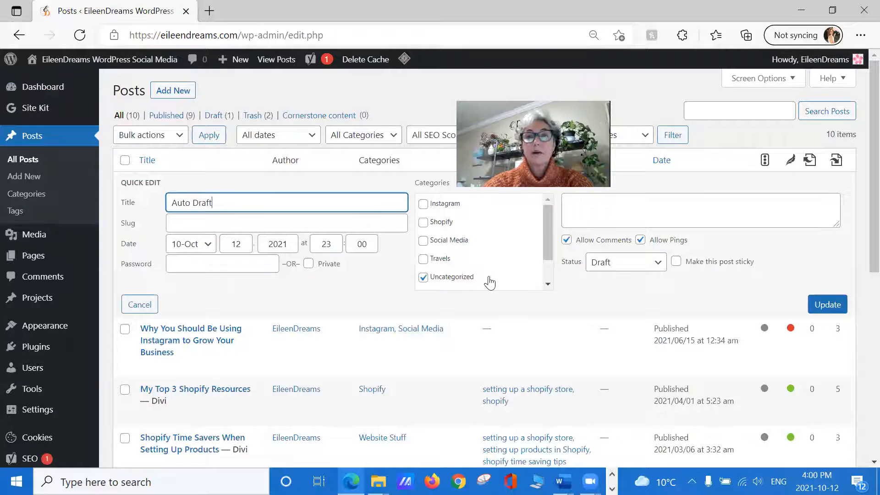
pyautogui.moveTo(544, 225); pyautogui.dragTo(542, 242)
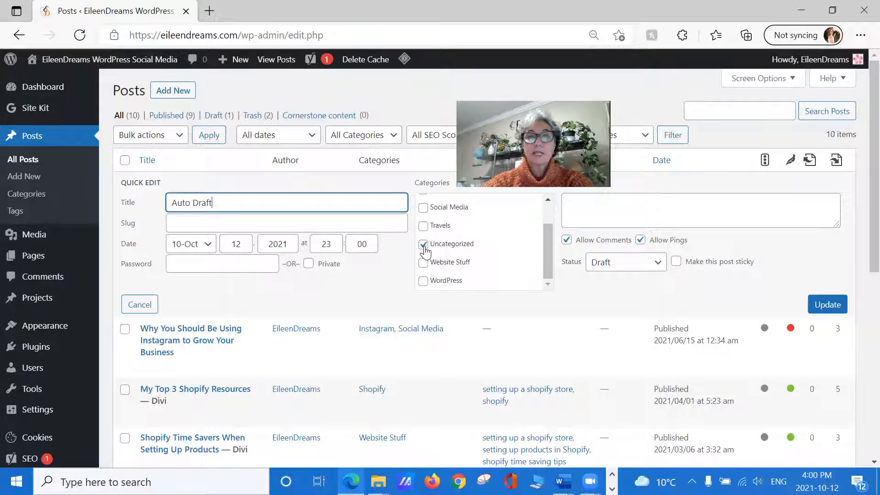
pyautogui.click(423, 263)
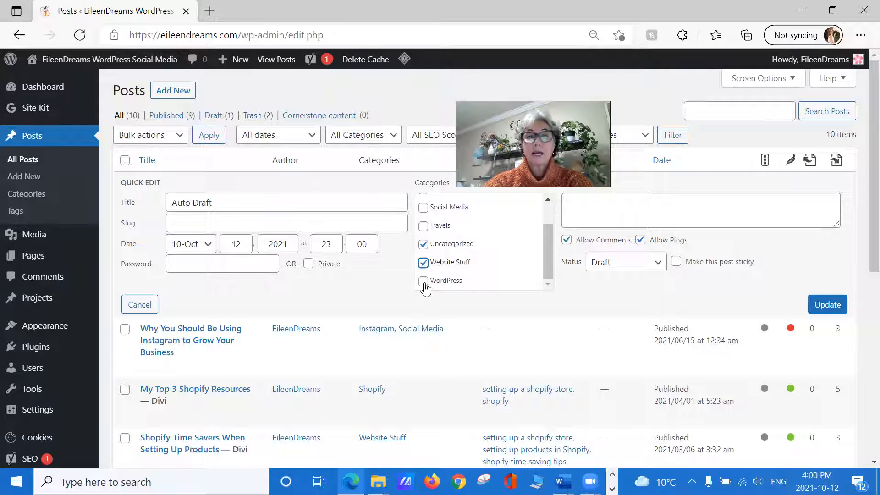
pyautogui.click(423, 282)
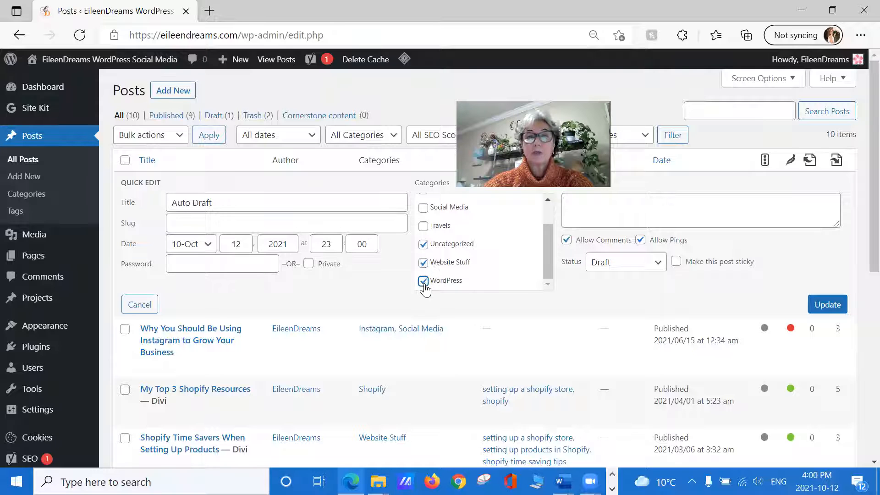
pyautogui.click(423, 244)
# Step: Change the draft post's title to "Favourite Word Press Plug Ins" and save the Quick Edit changes
pyautogui.click(232, 198)
pyautogui.doubleClick(182, 203)
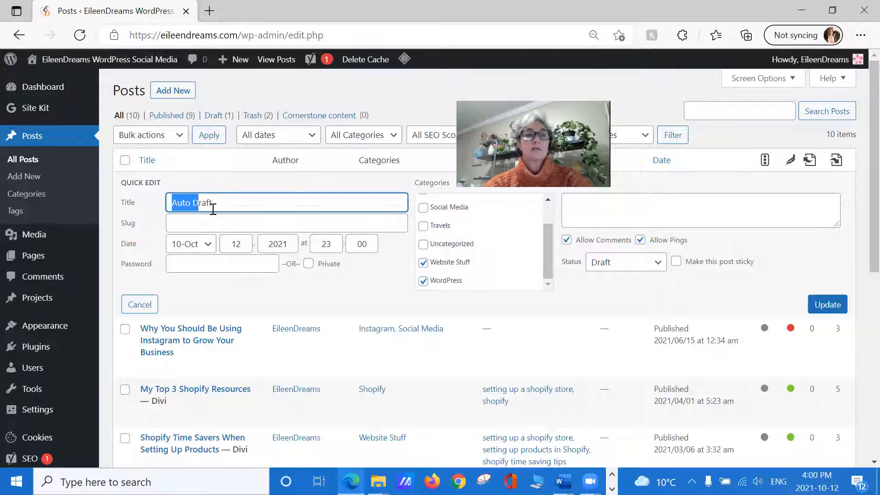
pyautogui.doubleClick(251, 203)
pyautogui.press('BackSpace')
pyautogui.press('BackSpace')
pyautogui.press('BackSpace')
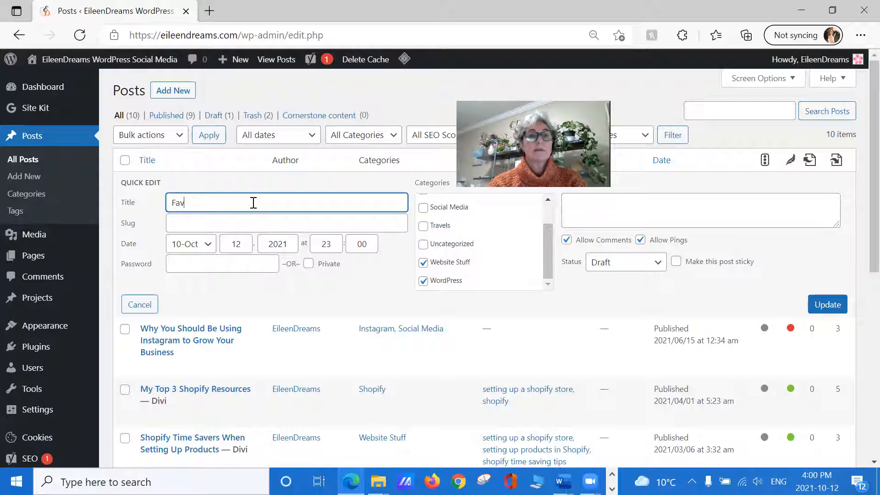
pyautogui.write('Favourite Word')
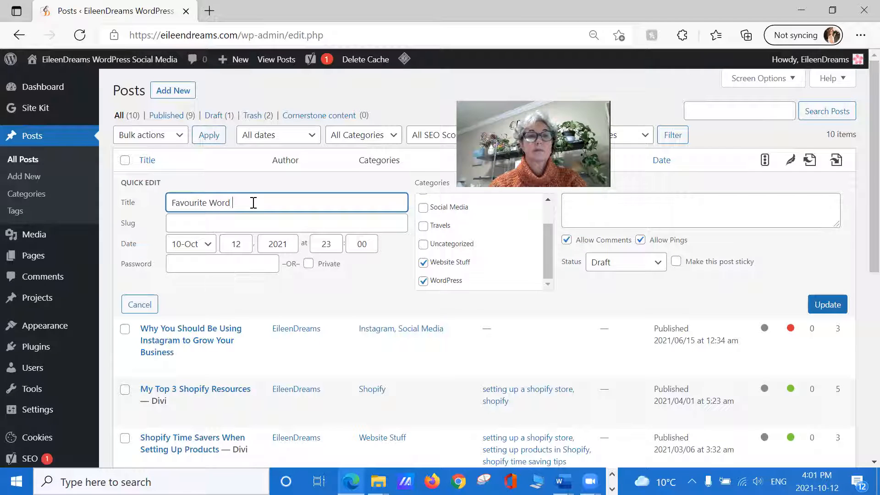
pyautogui.write(' Press Plug Ins')
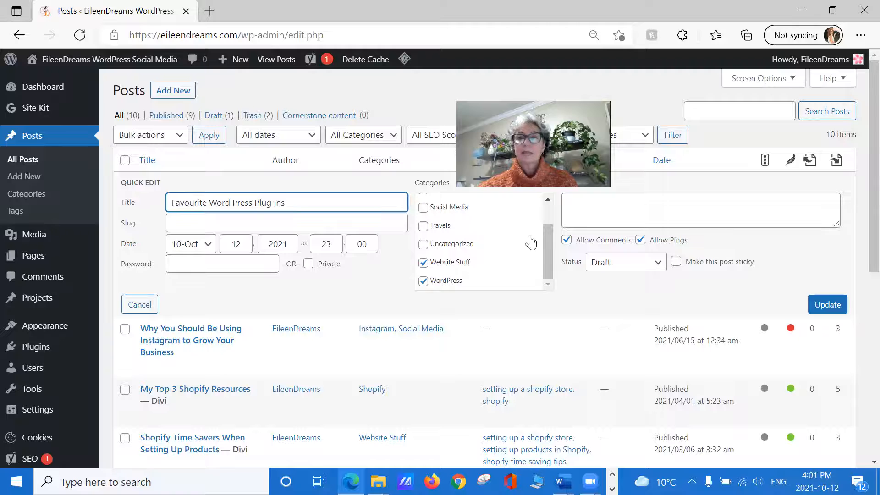
pyautogui.doubleClick(361, 202)
pyautogui.press('Return')
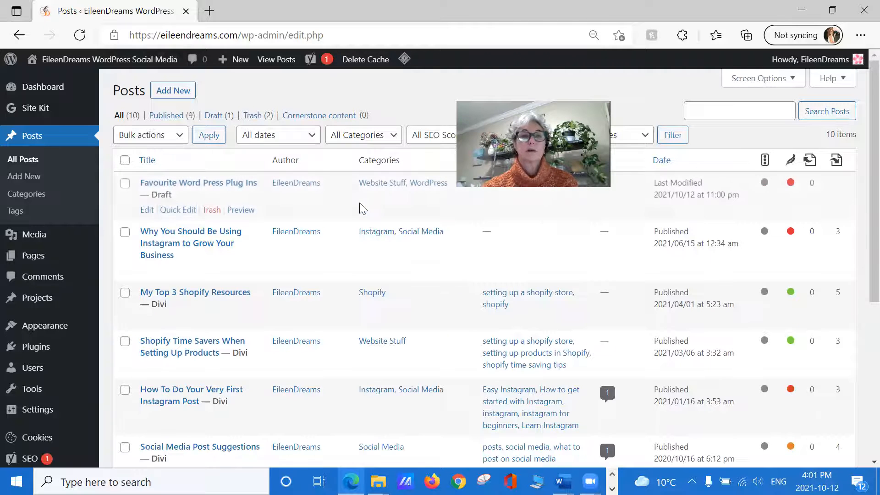
# Step: Set the "Favourite Word Press Plug Ins" post's status to Published through Quick Edit and update it
pyautogui.click(178, 213)
pyautogui.doubleClick(177, 207)
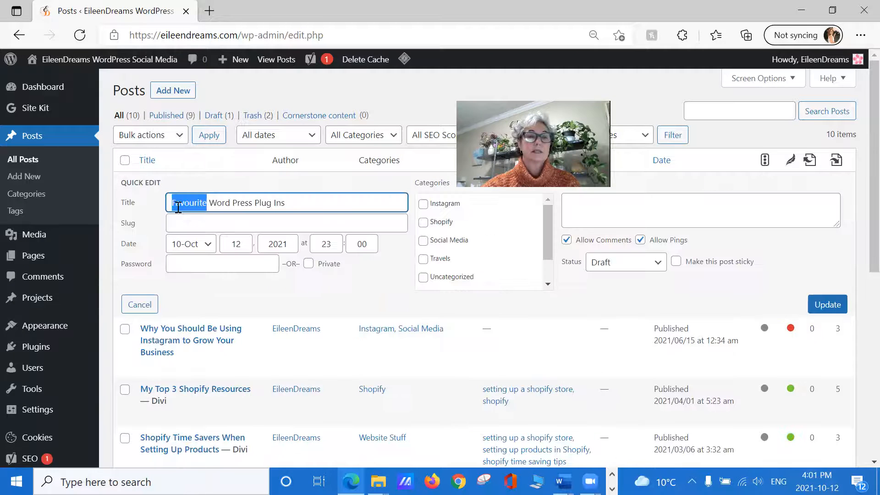
pyautogui.click(651, 265)
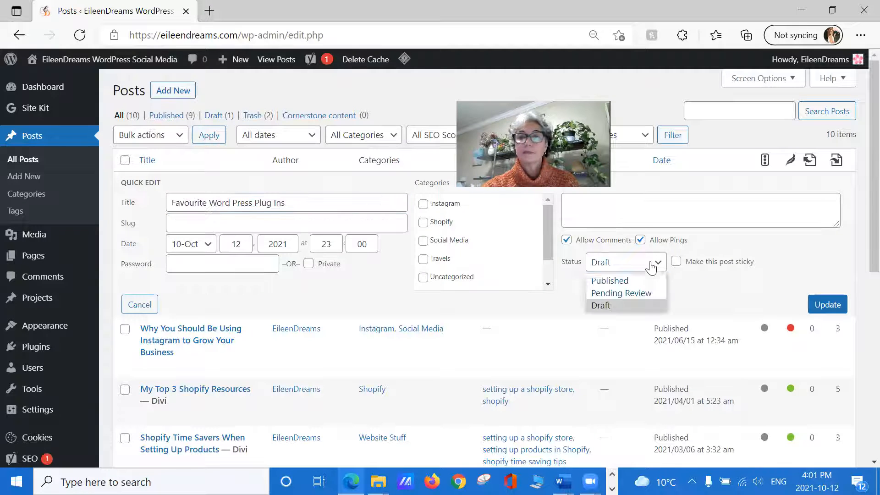
pyautogui.click(602, 281)
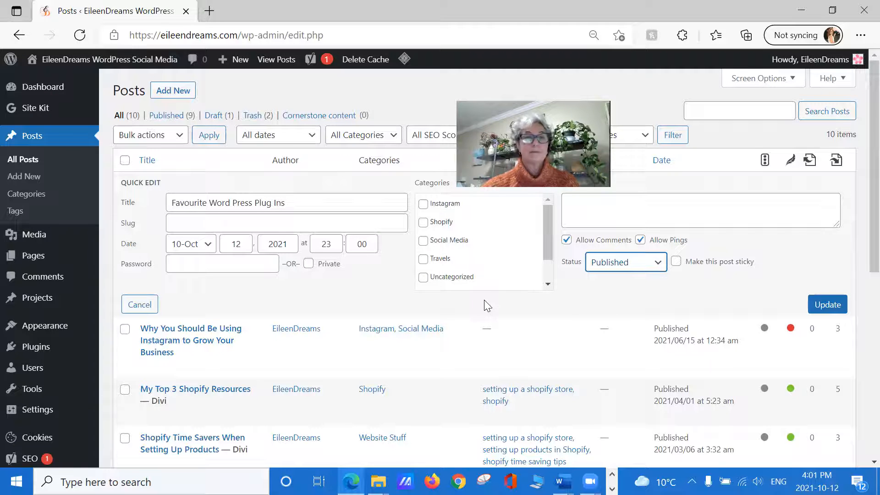
pyautogui.click(827, 305)
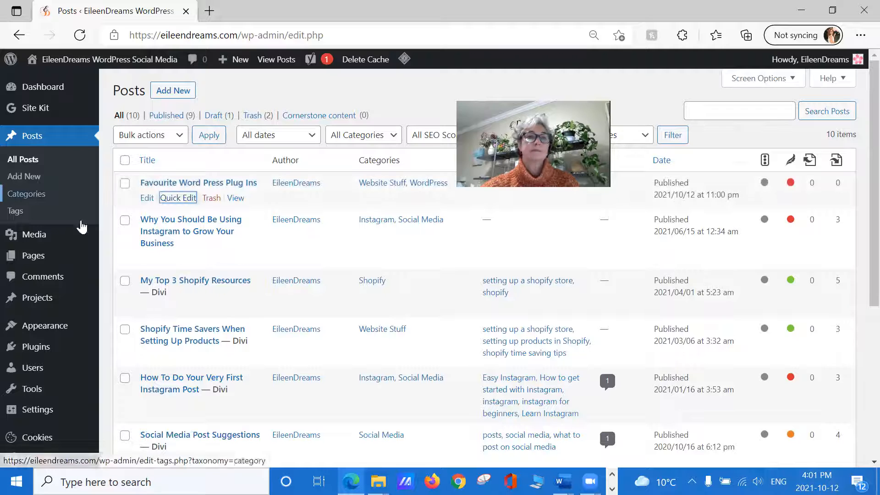
# Step: Visit the live site and find the new plug-ins post on its Blog page
pyautogui.moveTo(75, 69)
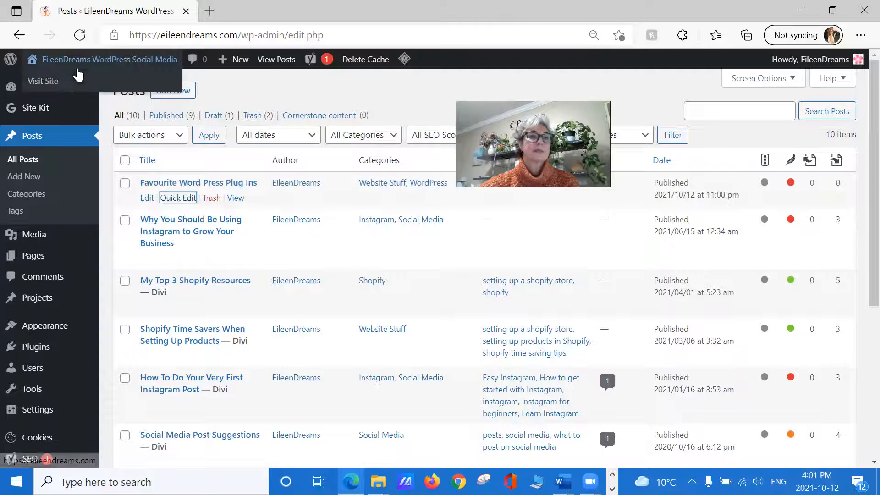
pyautogui.click(37, 83)
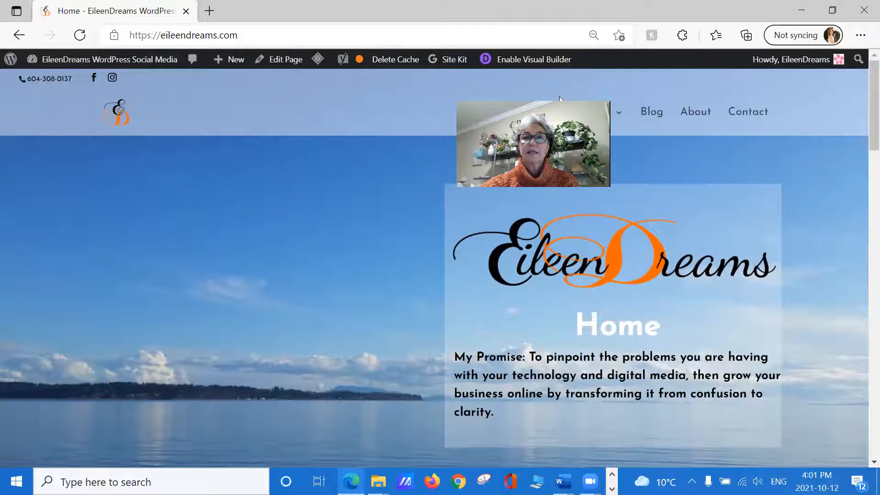
pyautogui.click(659, 116)
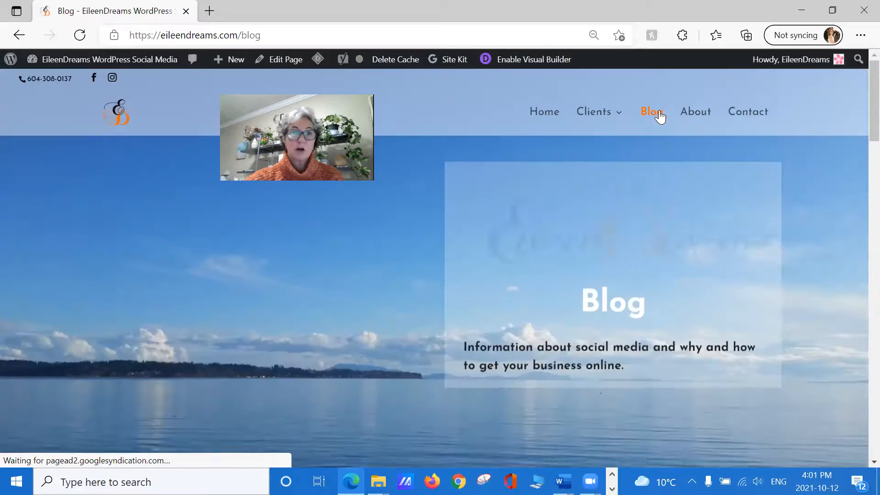
pyautogui.scroll(-3, 588, 189)
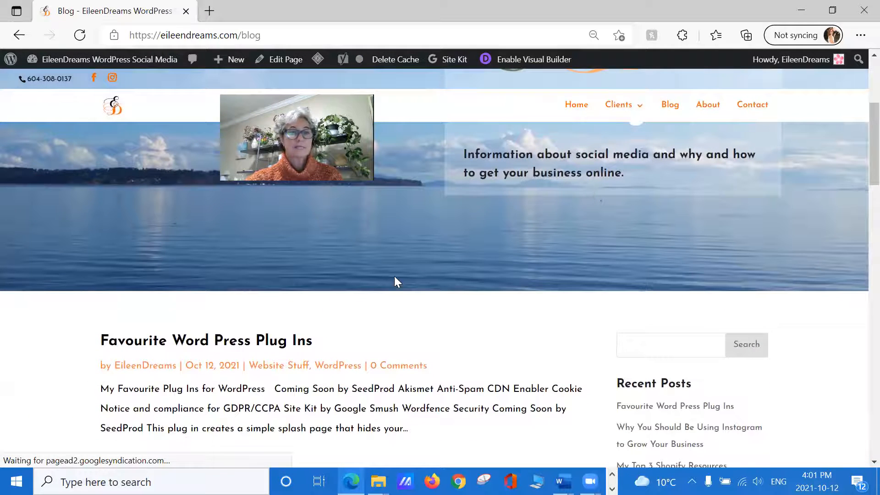
pyautogui.scroll(-3, 404, 307)
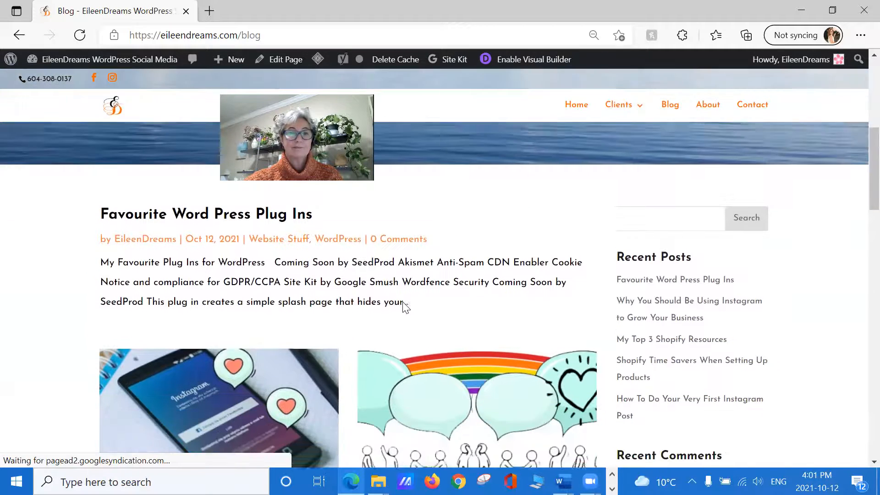
# Step: Open the published "Favourite Word Press Plug Ins" post and check its image, text and category list
pyautogui.click(202, 204)
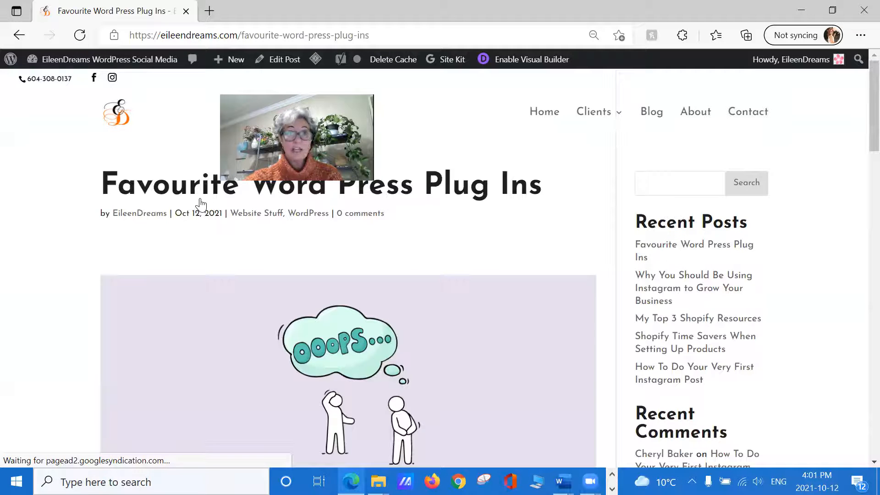
pyautogui.scroll(-5, 213, 277)
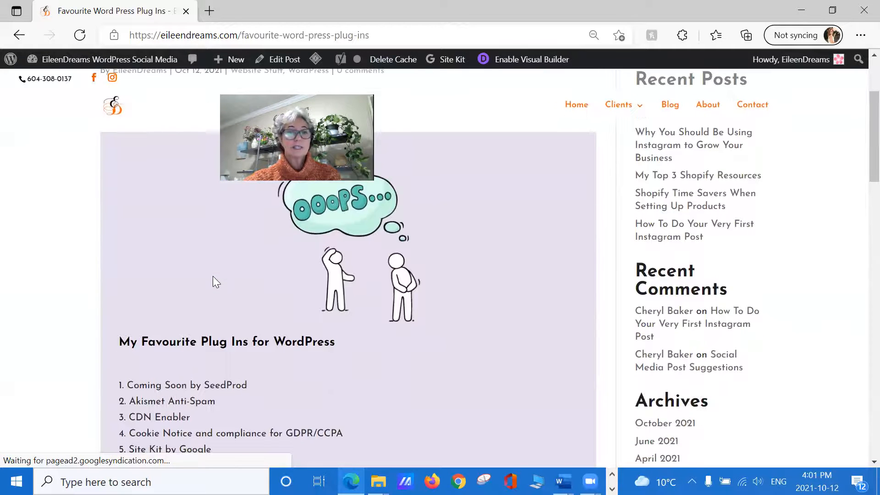
pyautogui.scroll(-3, 213, 277)
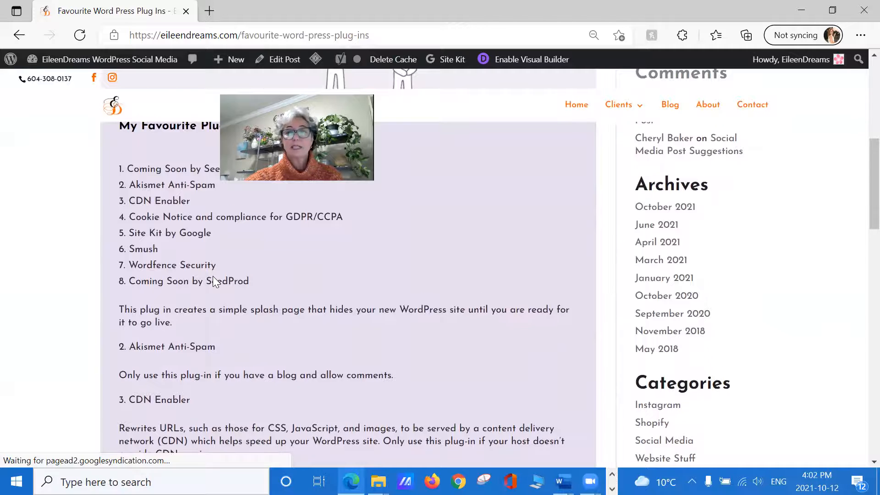
pyautogui.scroll(-5, 213, 278)
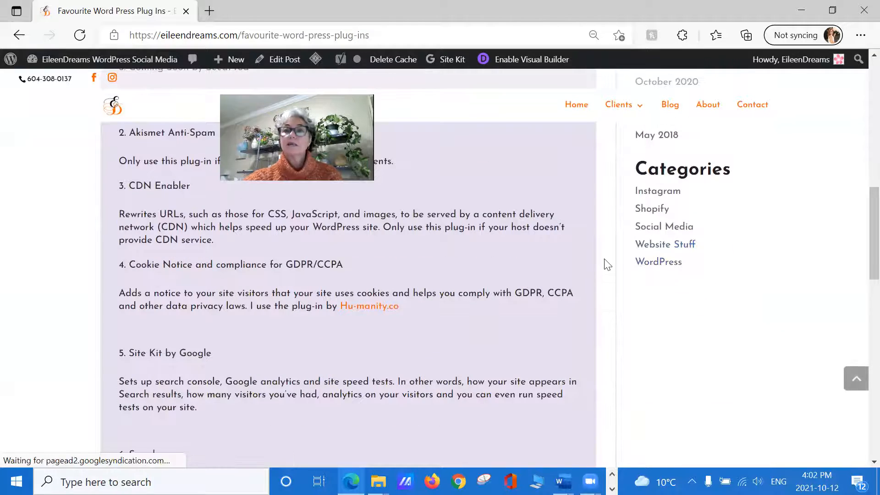
# Step: Open the Instagram category archive and look through its posts
pyautogui.click(667, 196)
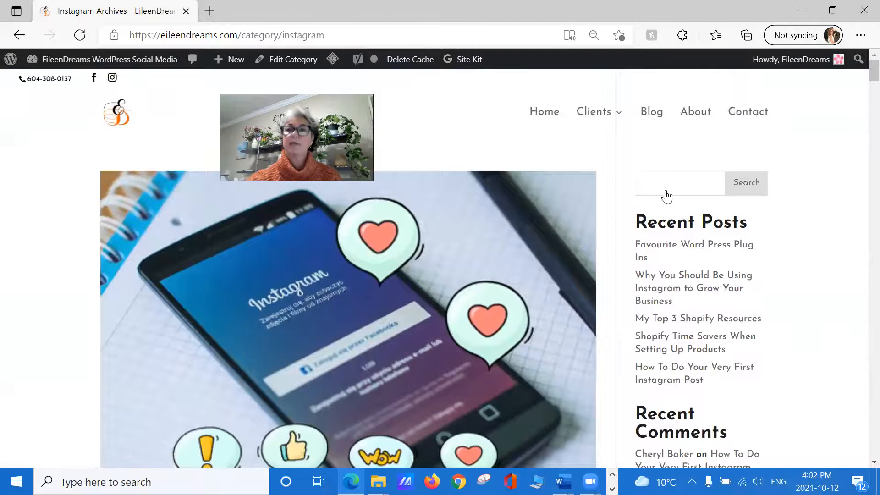
pyautogui.scroll(-3, 449, 302)
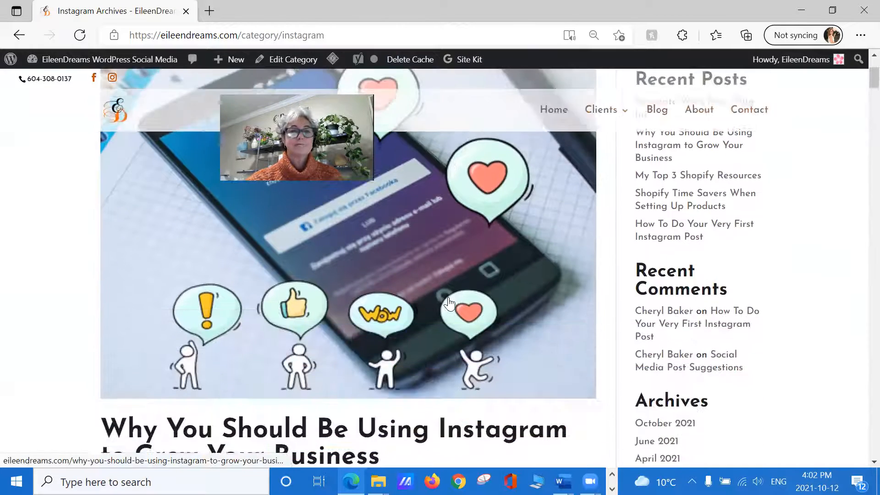
pyautogui.scroll(-7, 449, 303)
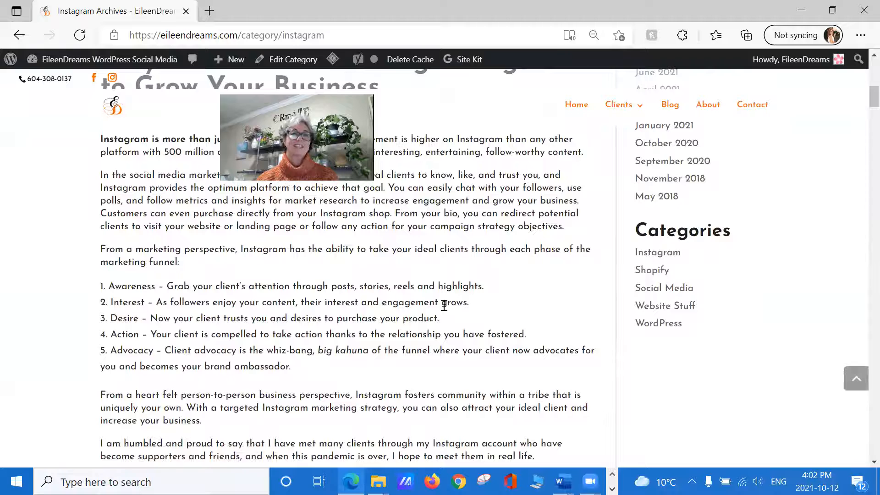